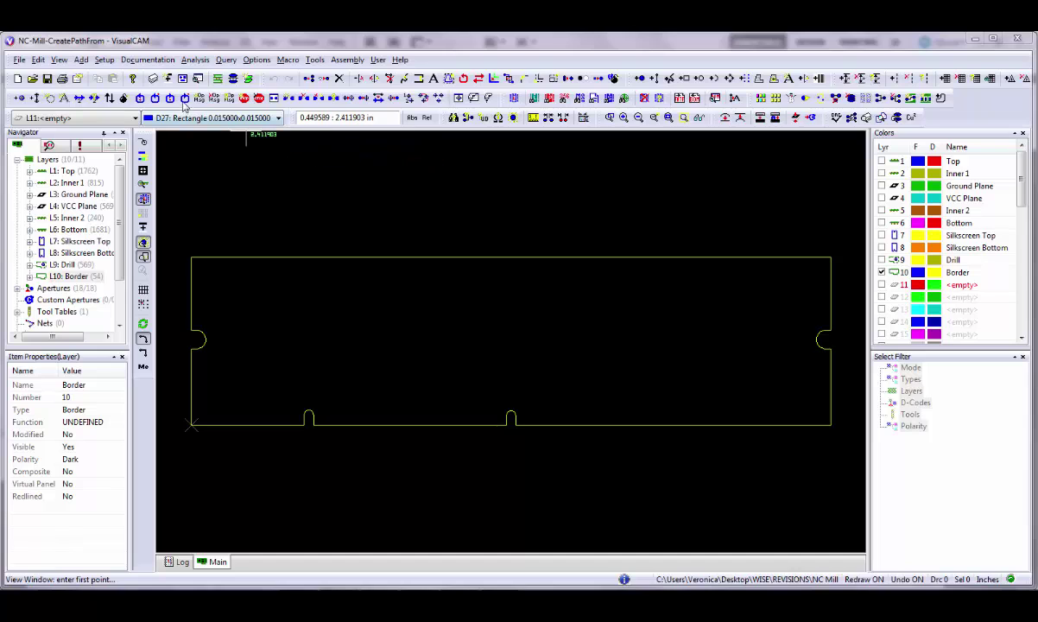
# In Layer Setup, name layer 11 'NC Mill', make it an NC layer with the DrillTools tool table, and apply.
pyautogui.click(154, 79)
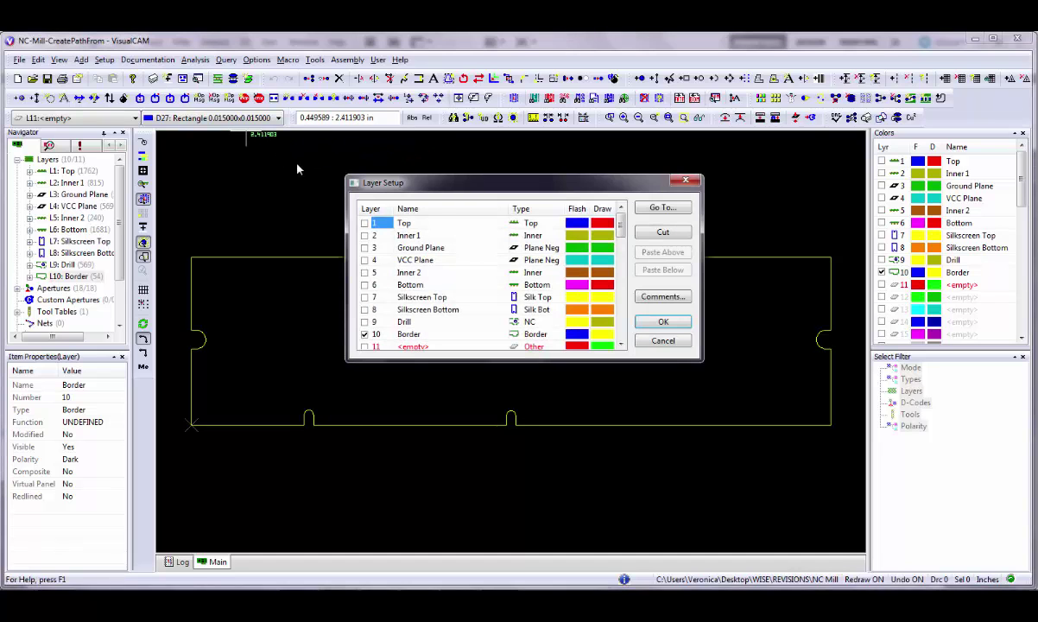
pyautogui.moveTo(621, 223); pyautogui.dragTo(620, 244)
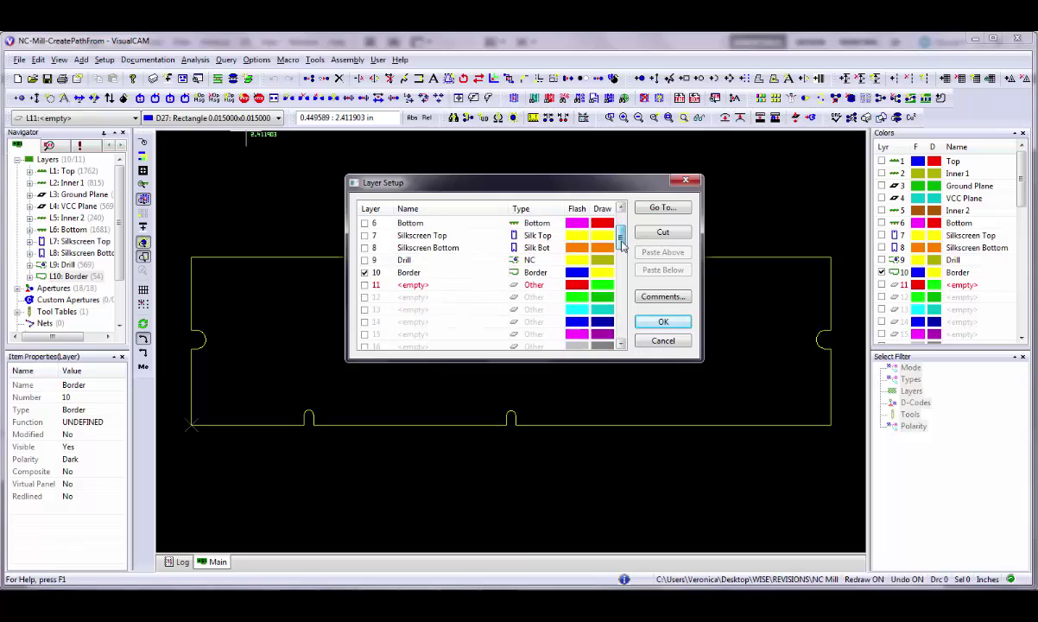
pyautogui.doubleClick(410, 287)
pyautogui.write('NC Mill')
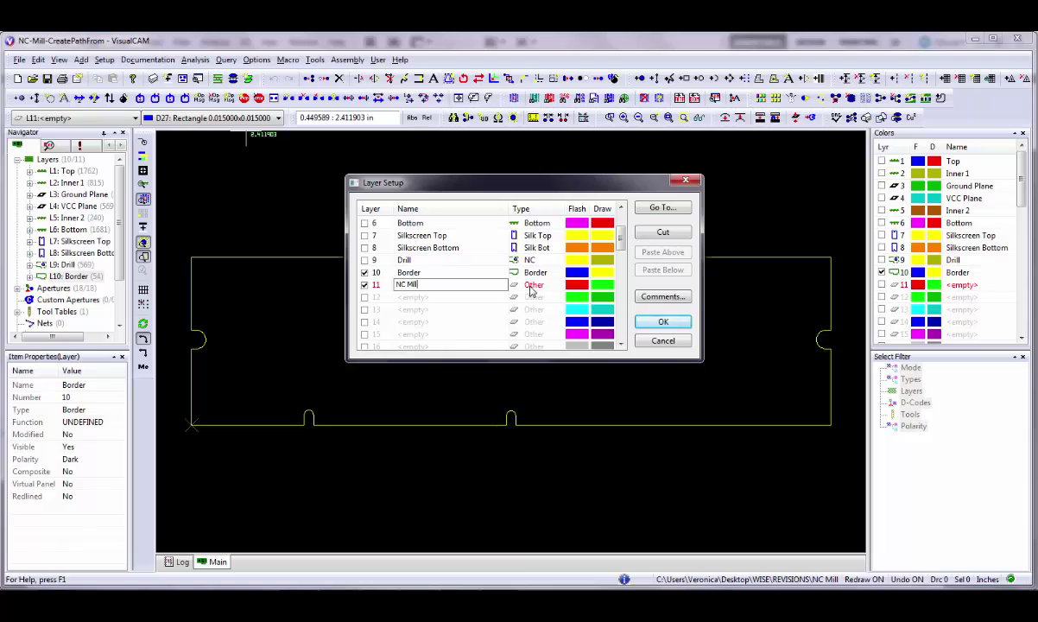
pyautogui.click(499, 284)
pyautogui.click(480, 446)
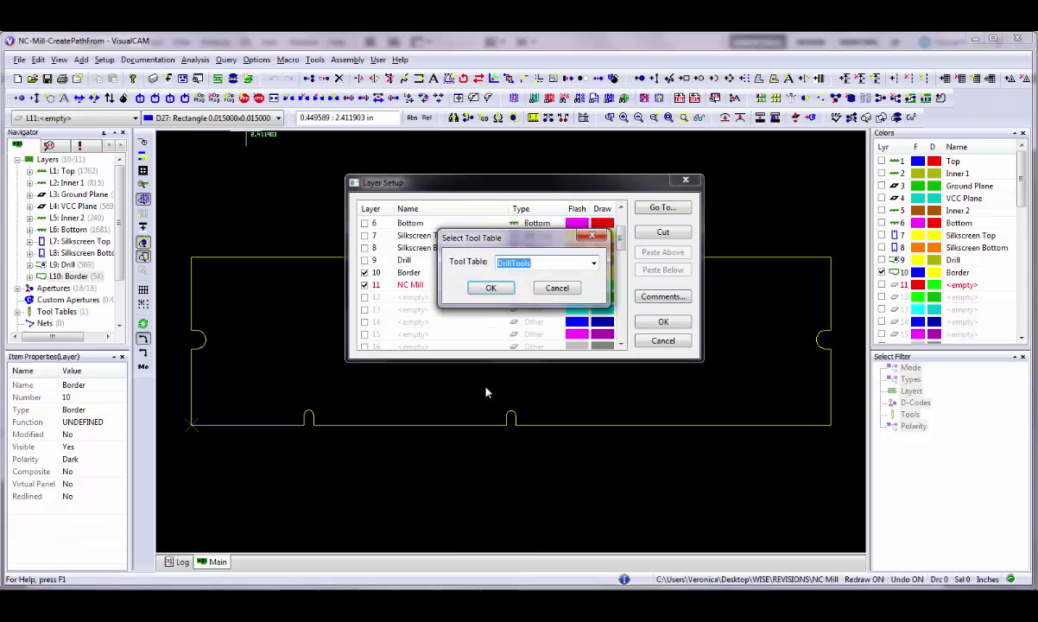
pyautogui.click(489, 291)
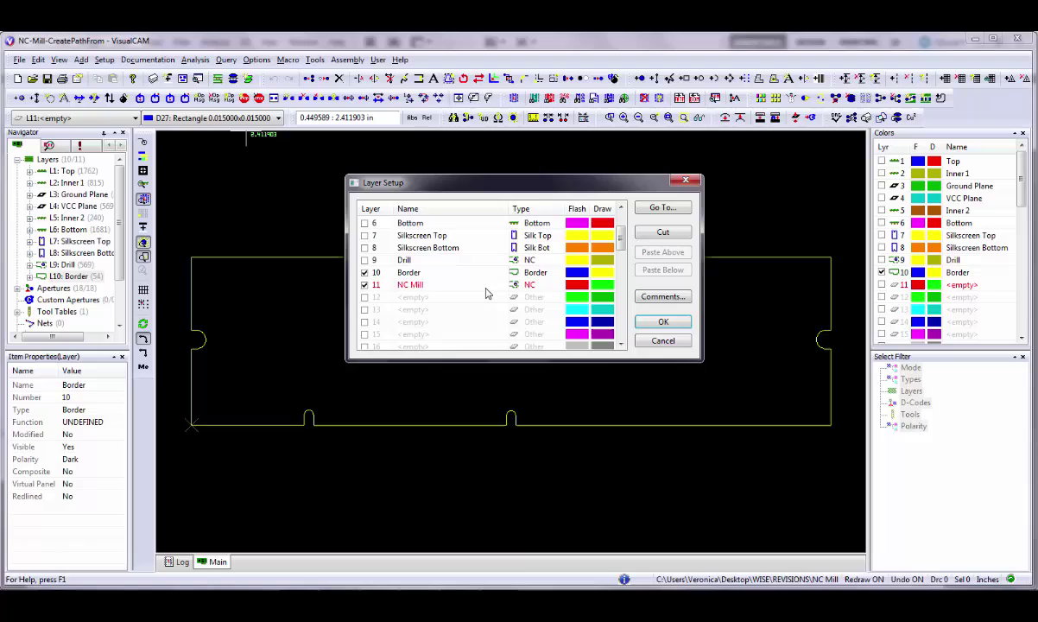
pyautogui.click(656, 324)
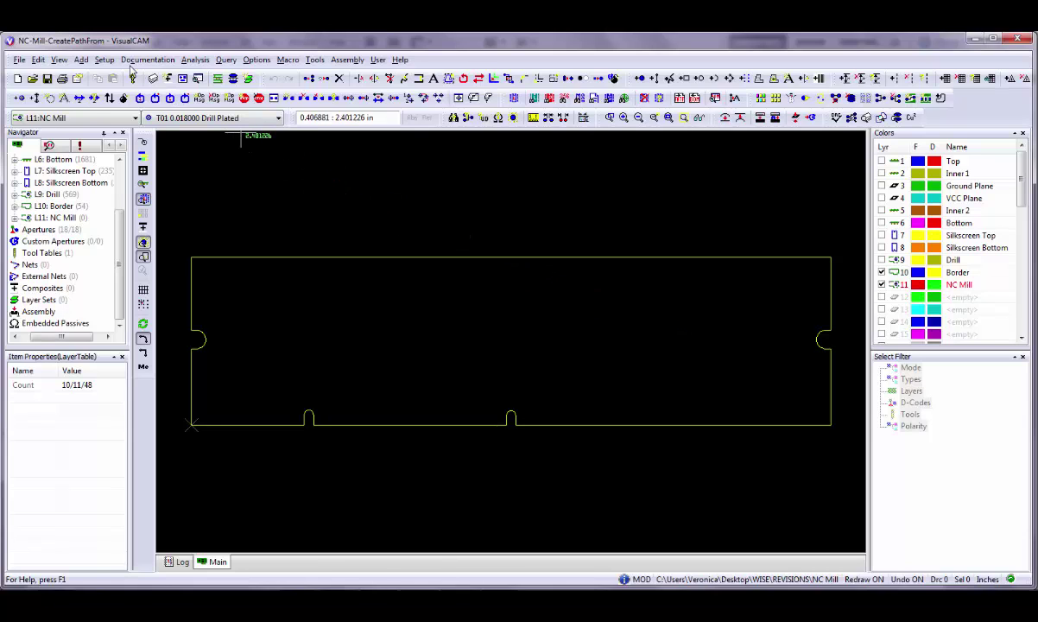
pyautogui.click(104, 59)
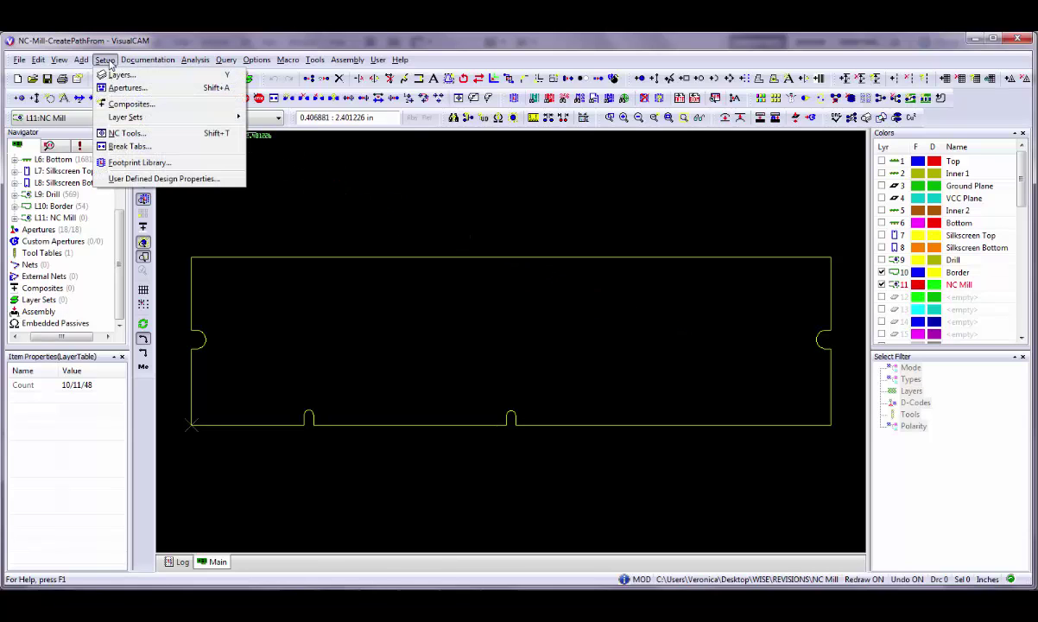
pyautogui.click(126, 133)
pyautogui.moveTo(300, 179); pyautogui.dragTo(369, 171)
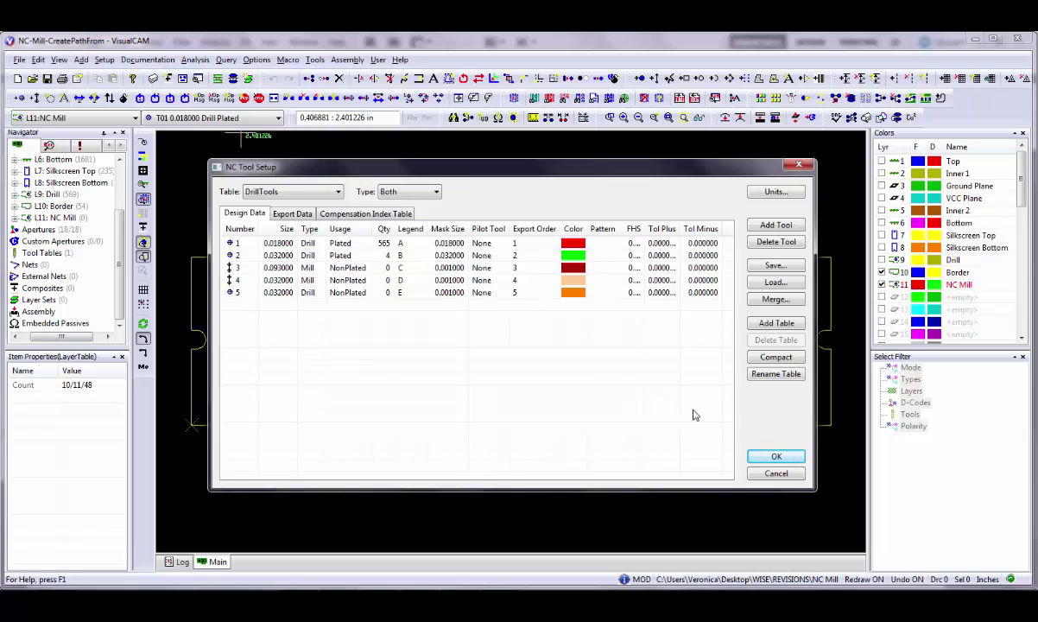
pyautogui.click(774, 457)
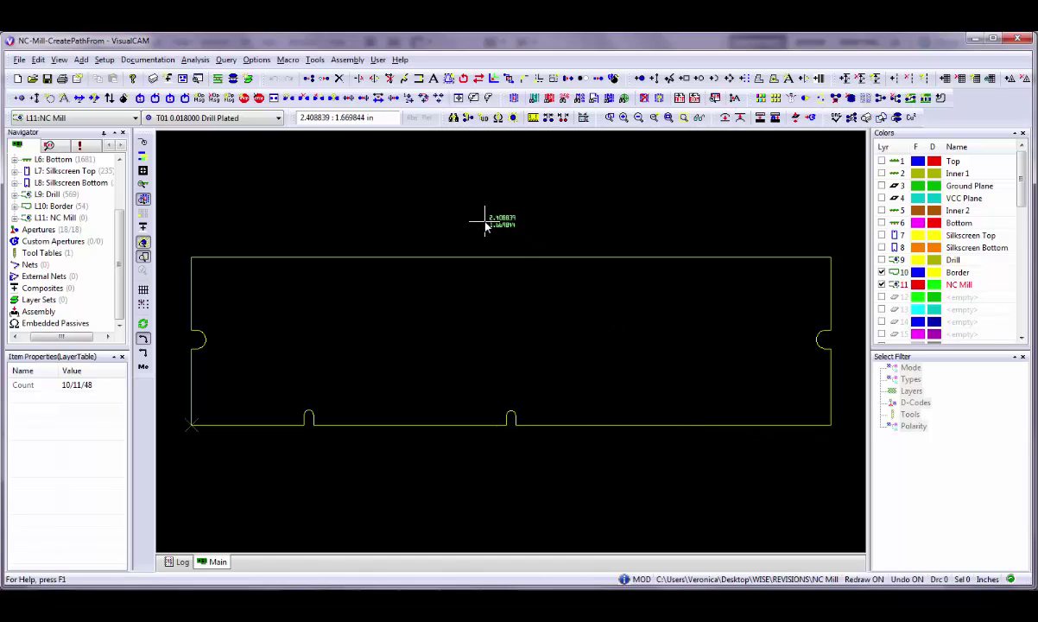
# Start the Tools > NC > Create Path From command and center its dialog.
pyautogui.click(314, 59)
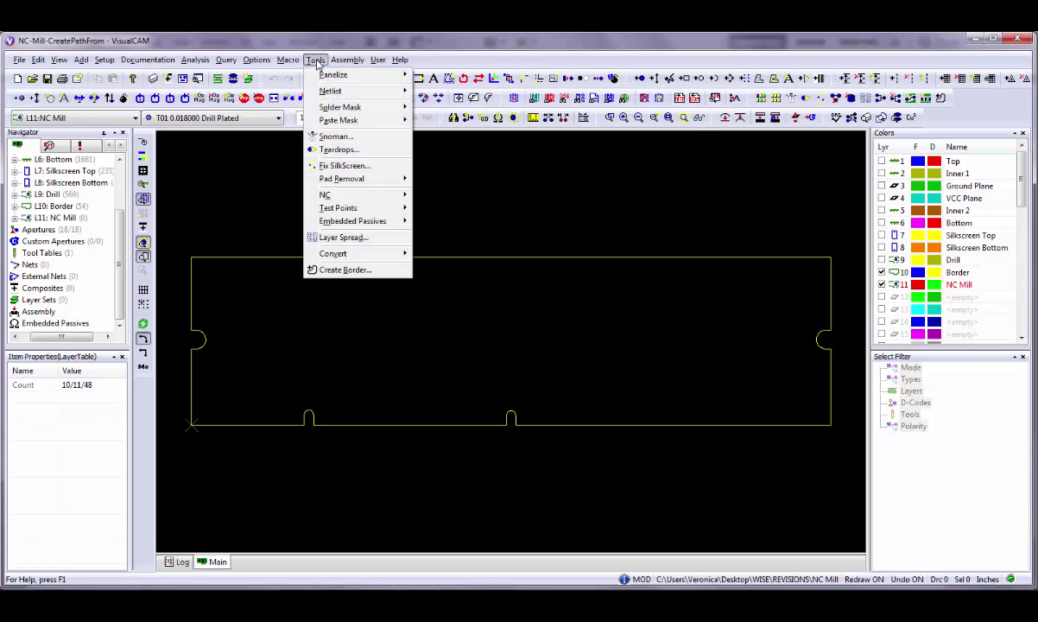
pyautogui.moveTo(326, 196)
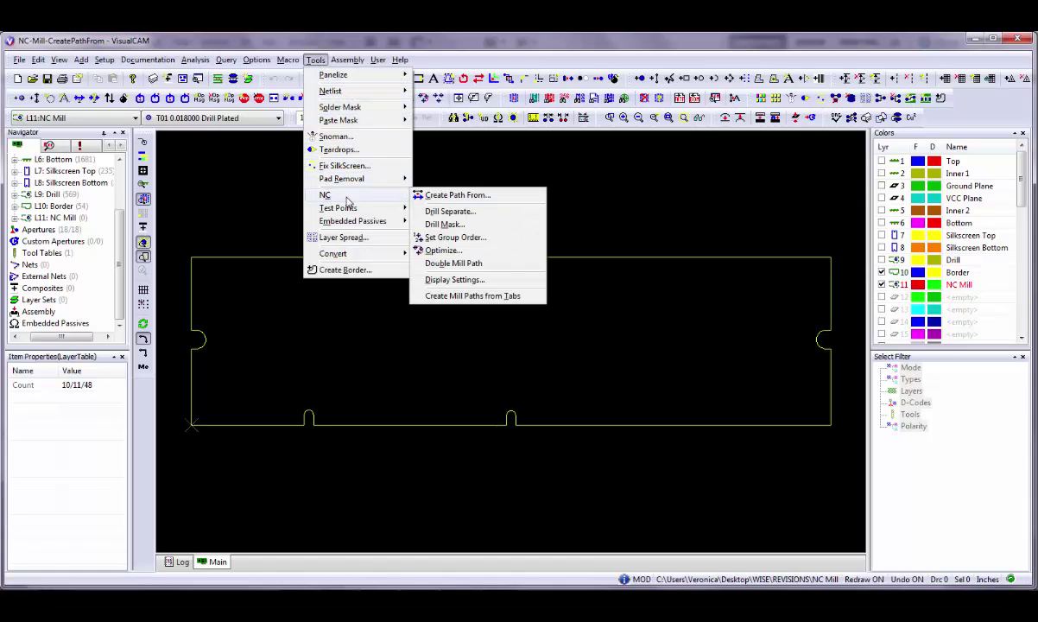
pyautogui.click(512, 196)
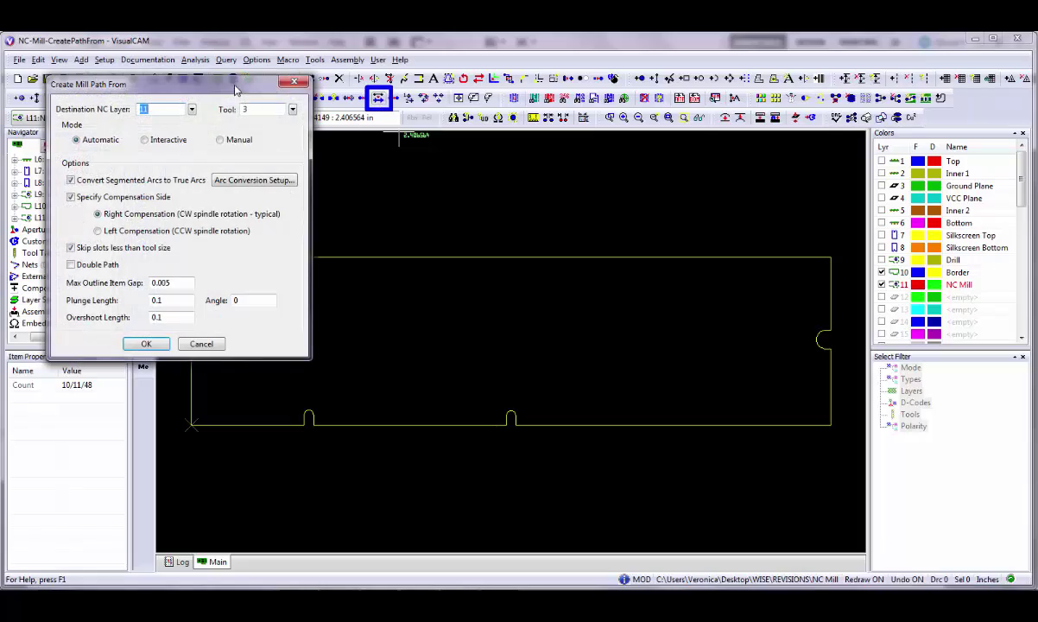
pyautogui.moveTo(239, 84); pyautogui.dragTo(541, 196)
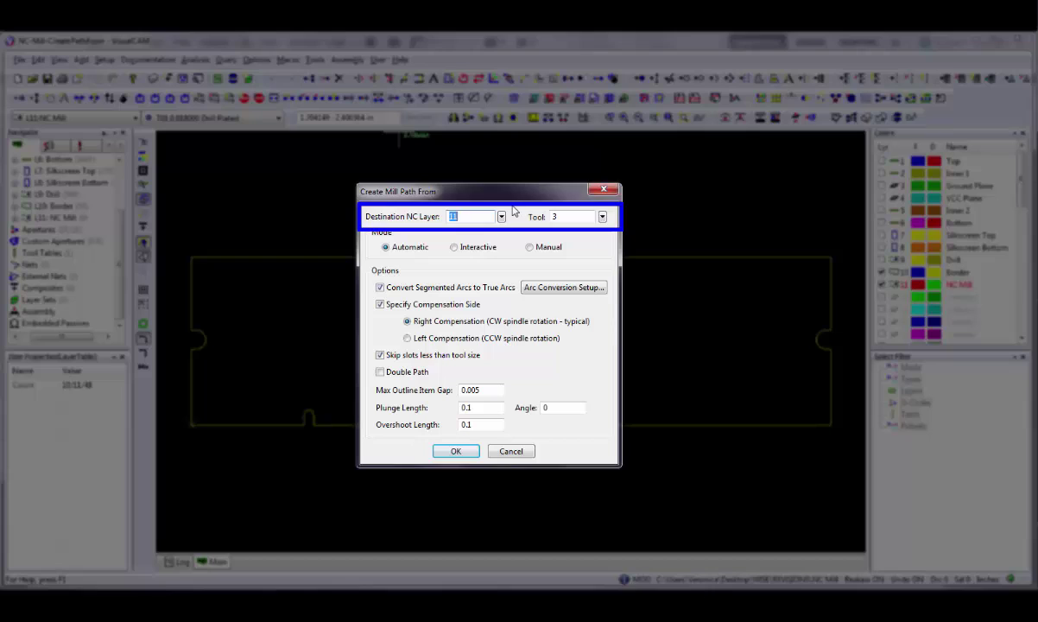
# Send the path to layer 11 NC Mill using the T03 0.093 mill tool.
pyautogui.click(501, 217)
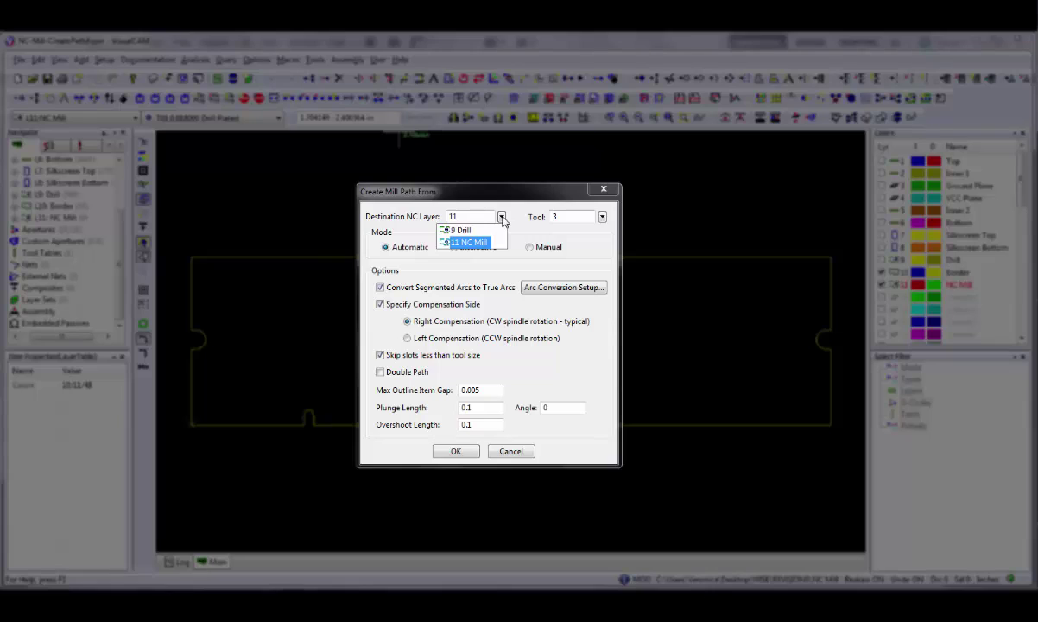
pyautogui.click(470, 242)
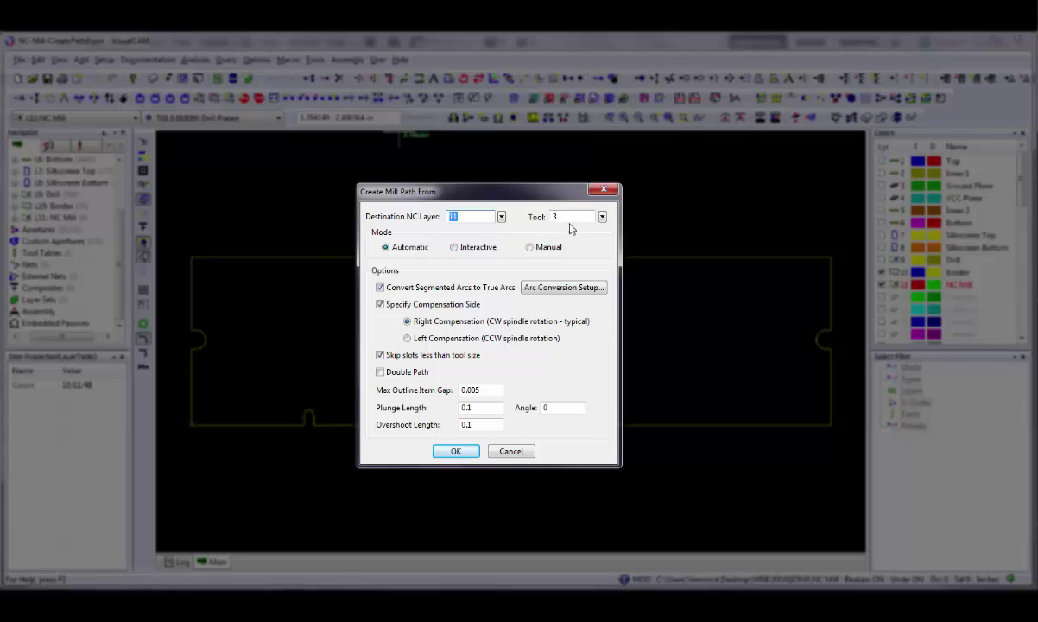
pyautogui.click(603, 218)
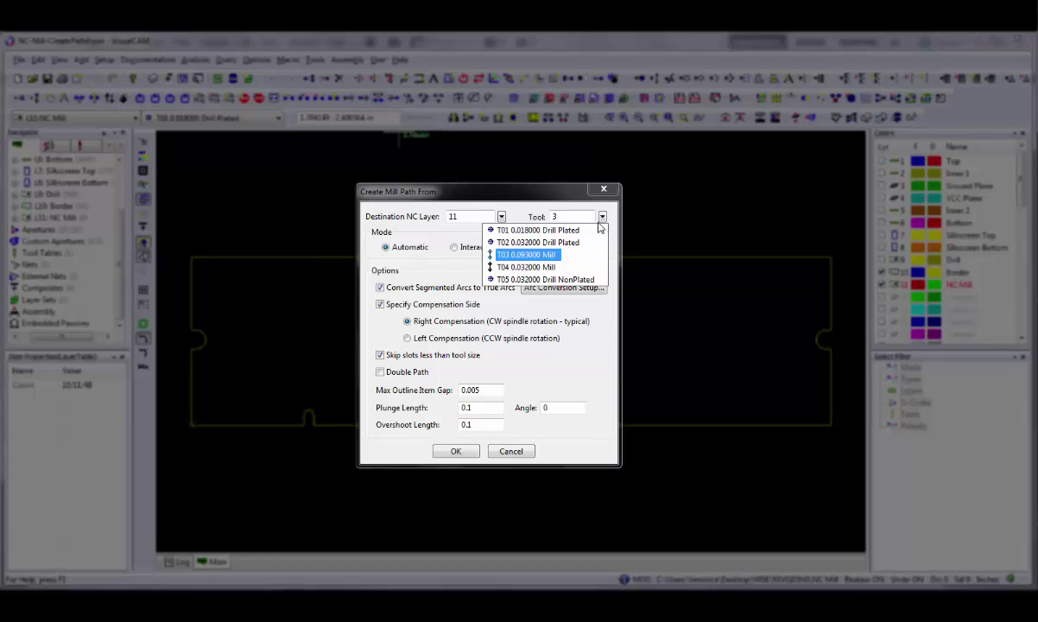
pyautogui.click(547, 255)
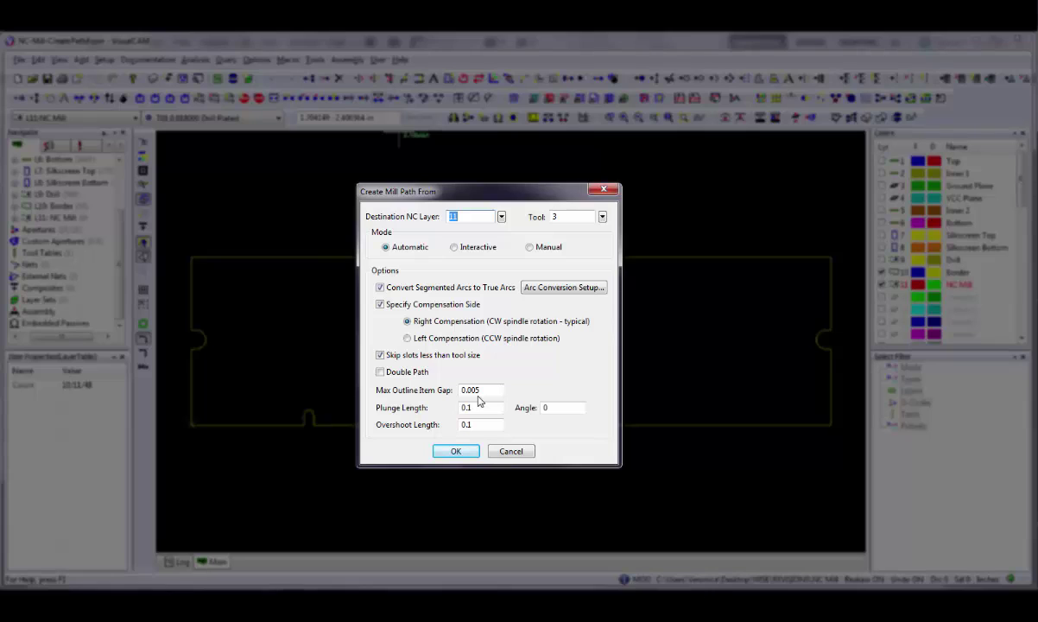
# Switch the path creation mode through Interactive to Manual.
pyautogui.click(454, 248)
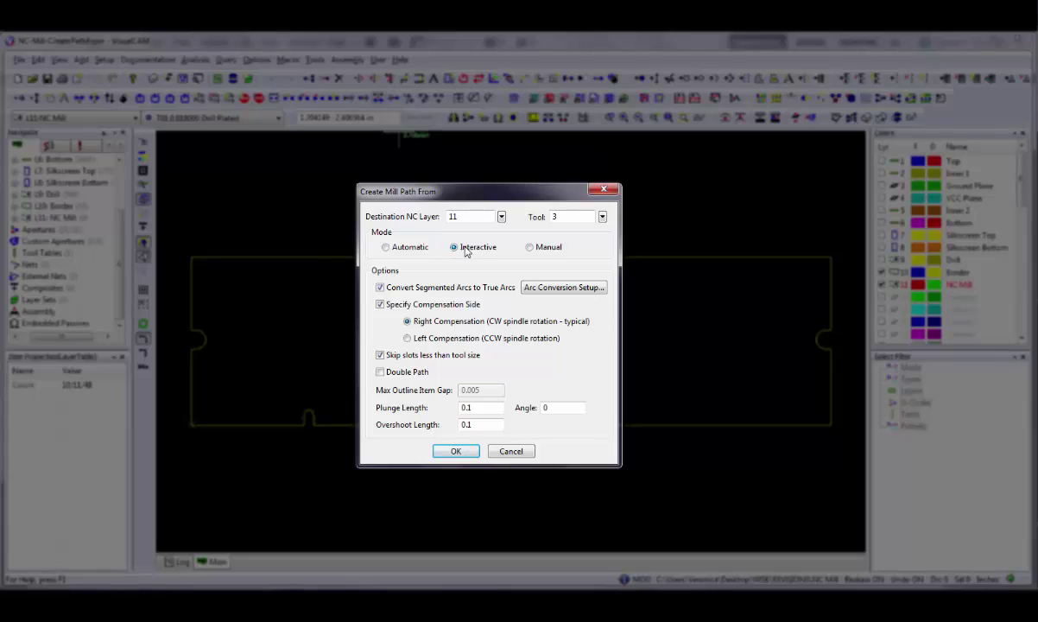
pyautogui.click(530, 248)
# Open Arc Conversion Setup to review Minimum Segments 3 and Angle Tolerance 15.
pyautogui.click(537, 289)
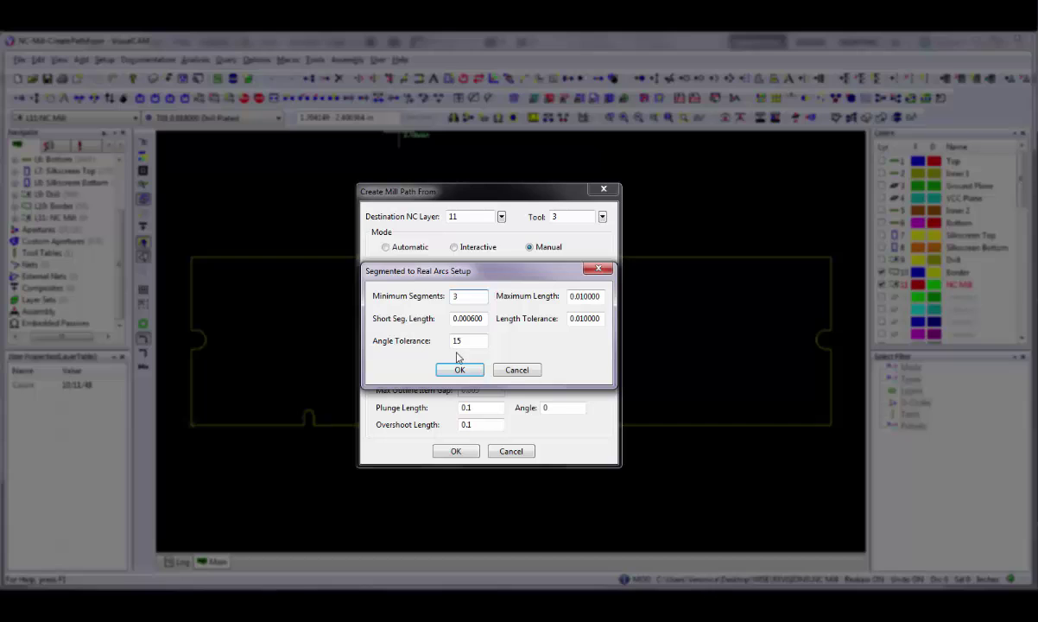
# Accept the arc conversion settings and keep Right Compensation after briefly trying Left.
pyautogui.click(458, 369)
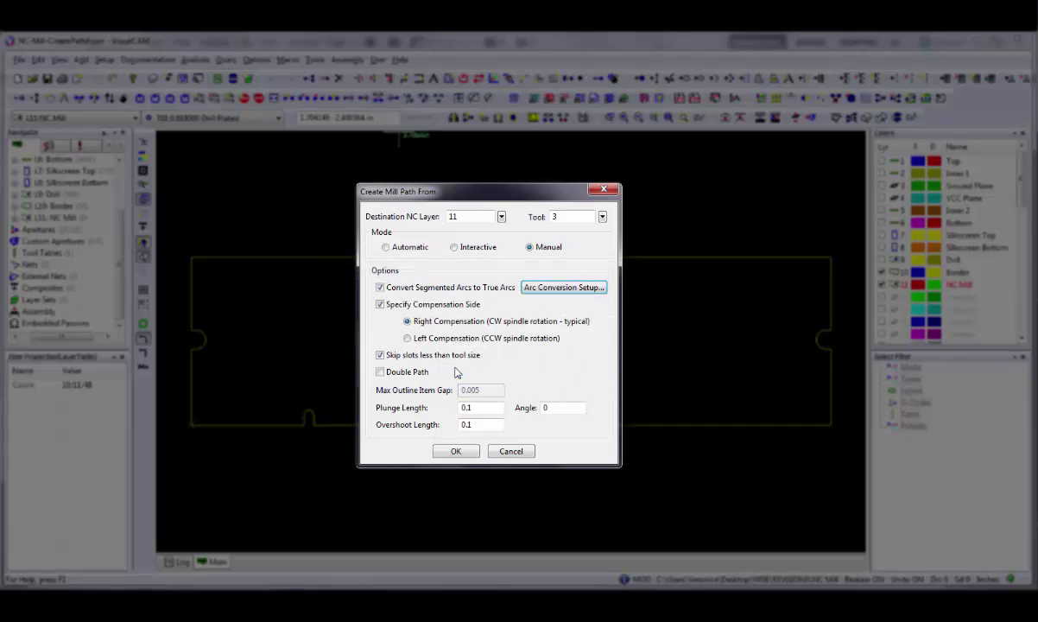
pyautogui.click(408, 339)
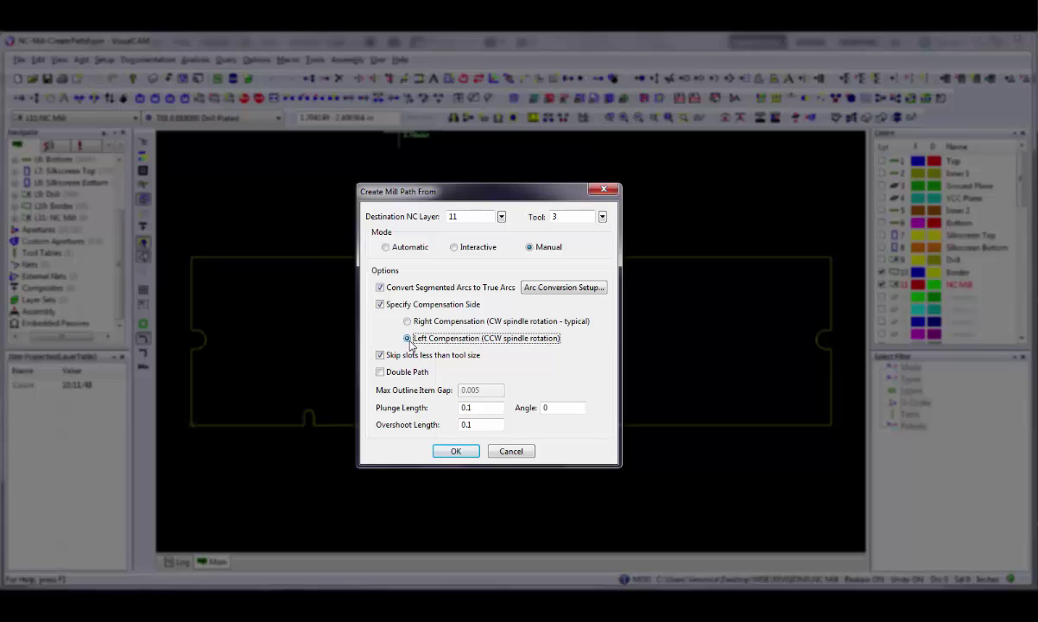
pyautogui.click(408, 323)
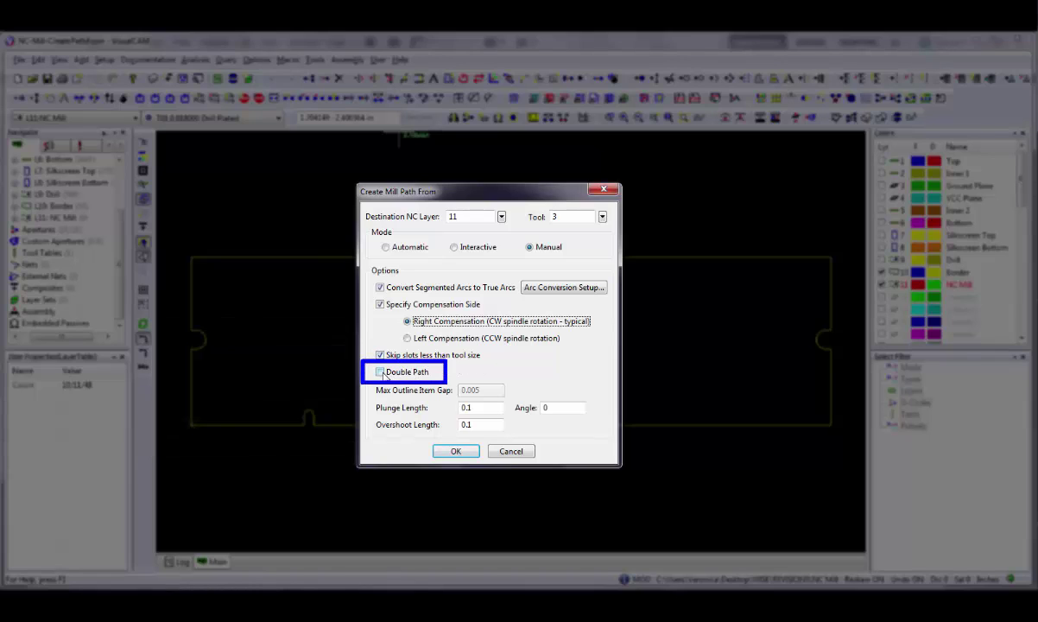
# Leave Double Path off, return to Automatic mode, and accept the mill path settings.
pyautogui.click(381, 373)
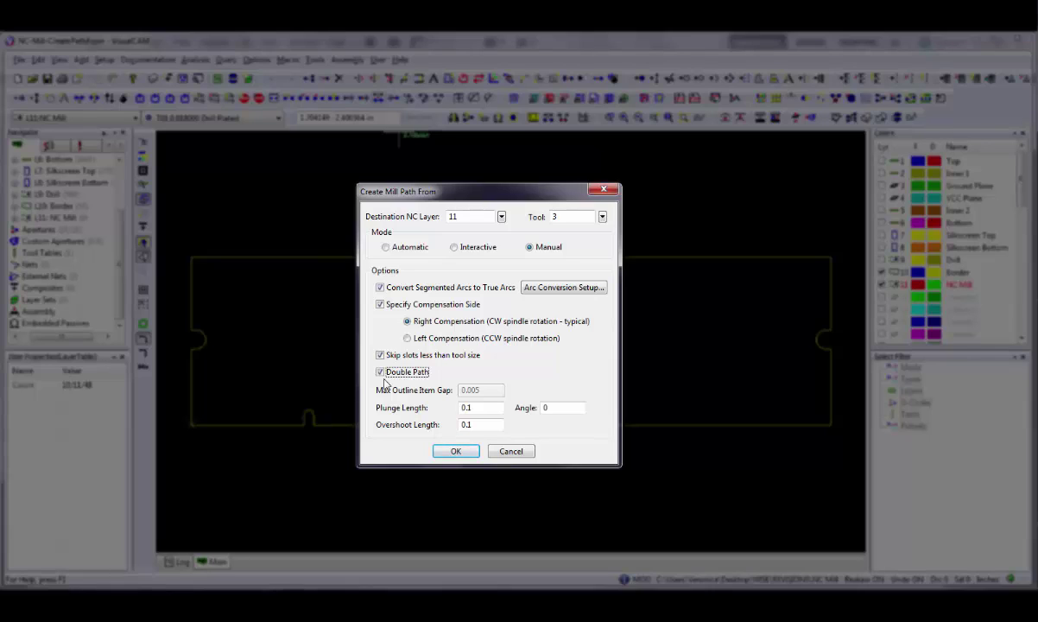
pyautogui.click(382, 373)
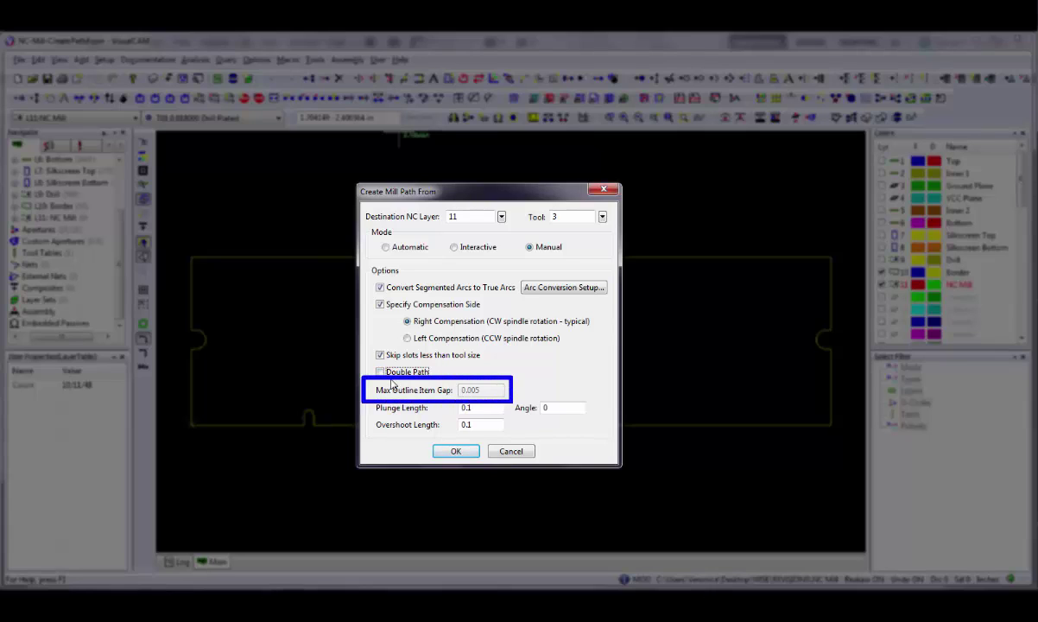
pyautogui.click(386, 248)
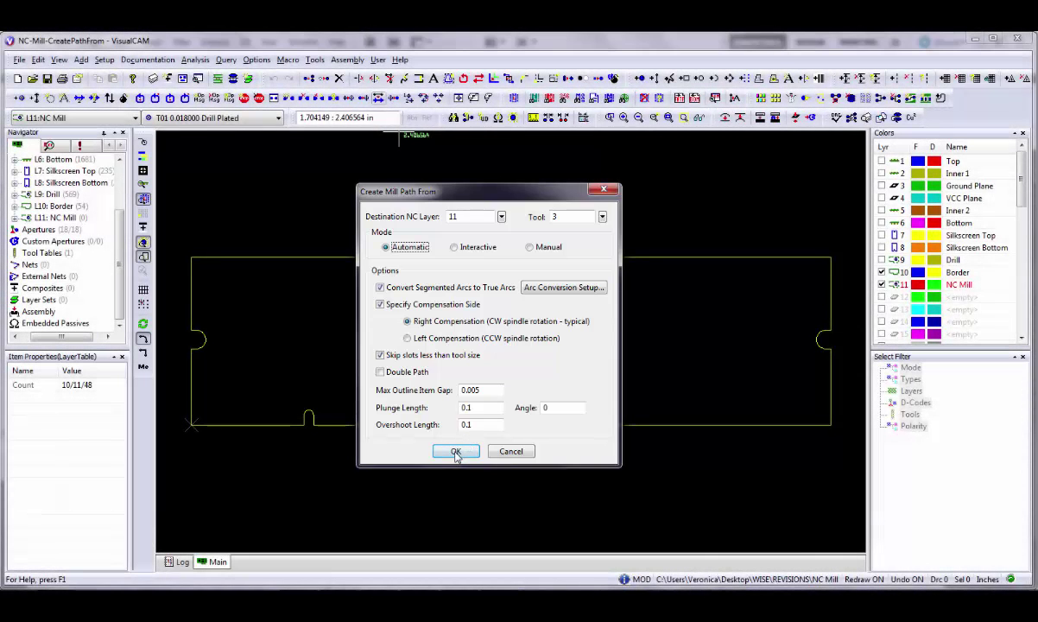
pyautogui.click(456, 452)
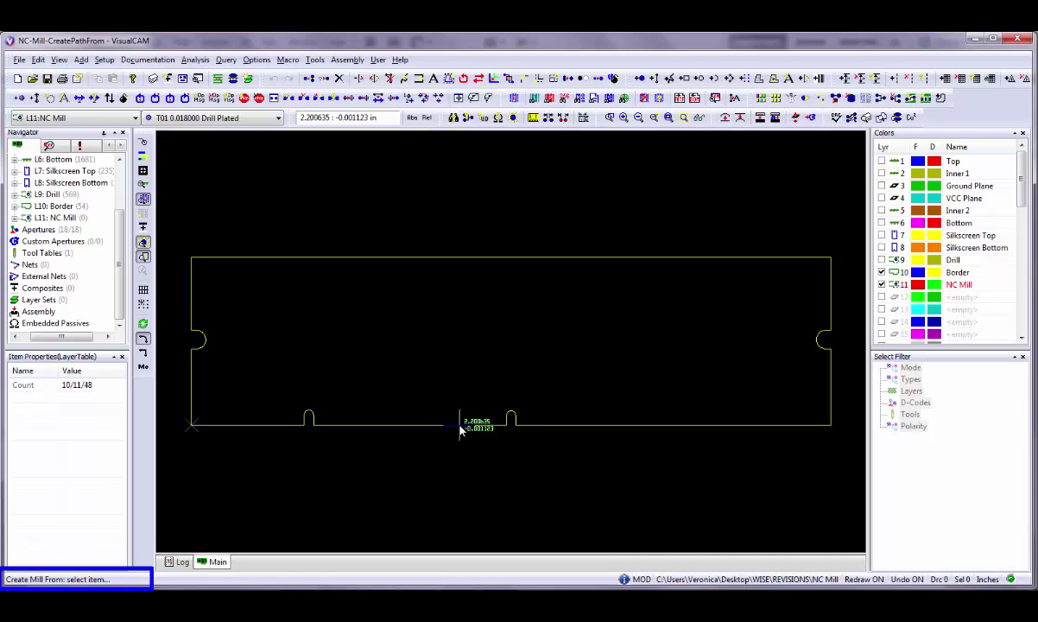
# Select the yellow board outline on the canvas as the milling shape.
pyautogui.click(460, 427)
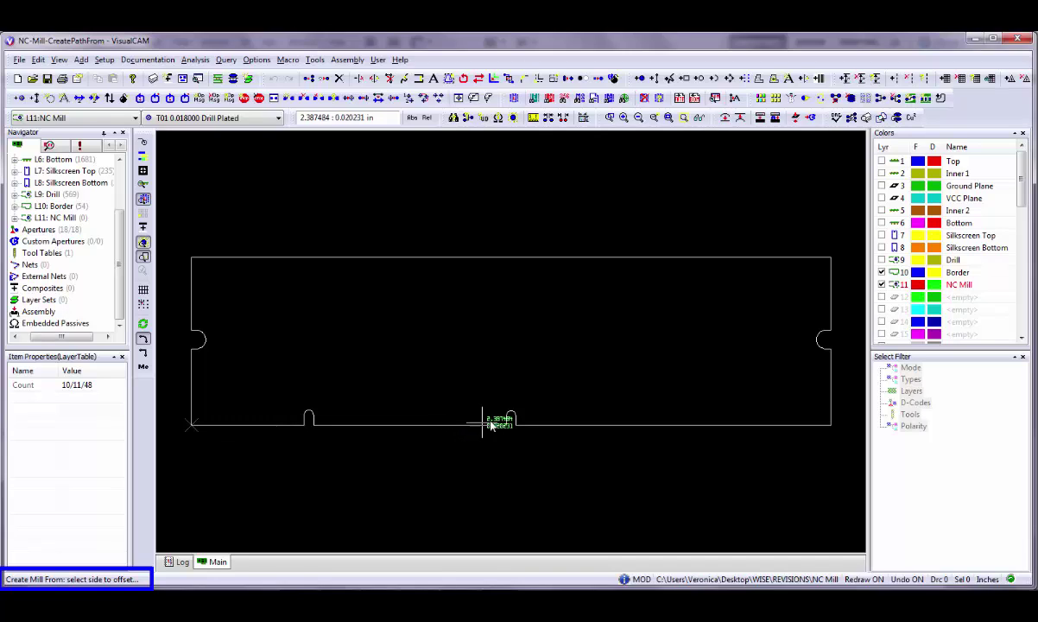
# Offset the mill path outside the outline, starting at its lower-right corner.
pyautogui.click(846, 370)
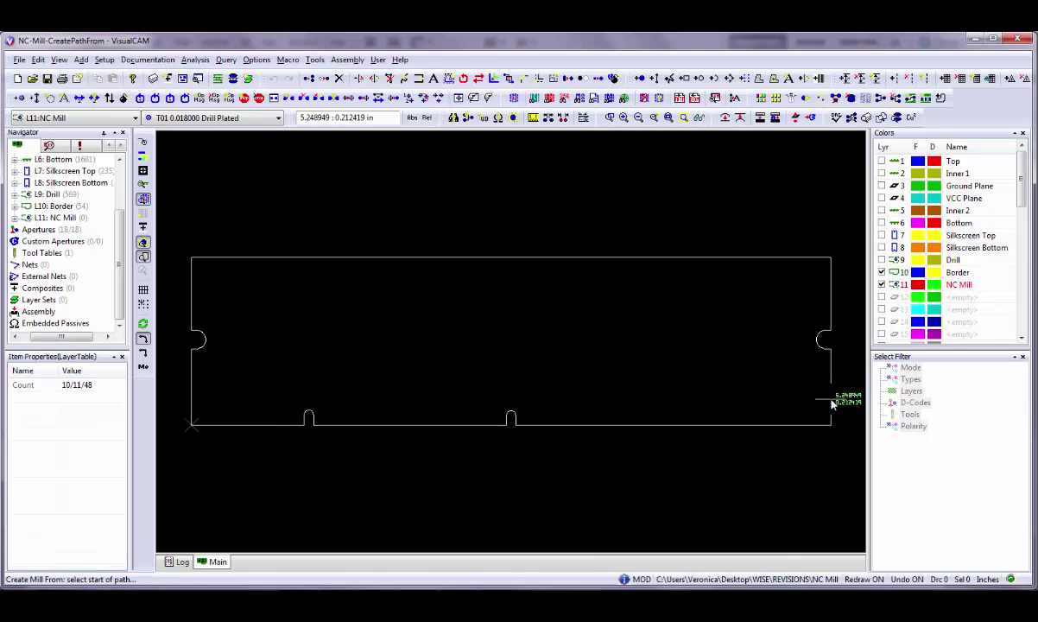
pyautogui.click(832, 404)
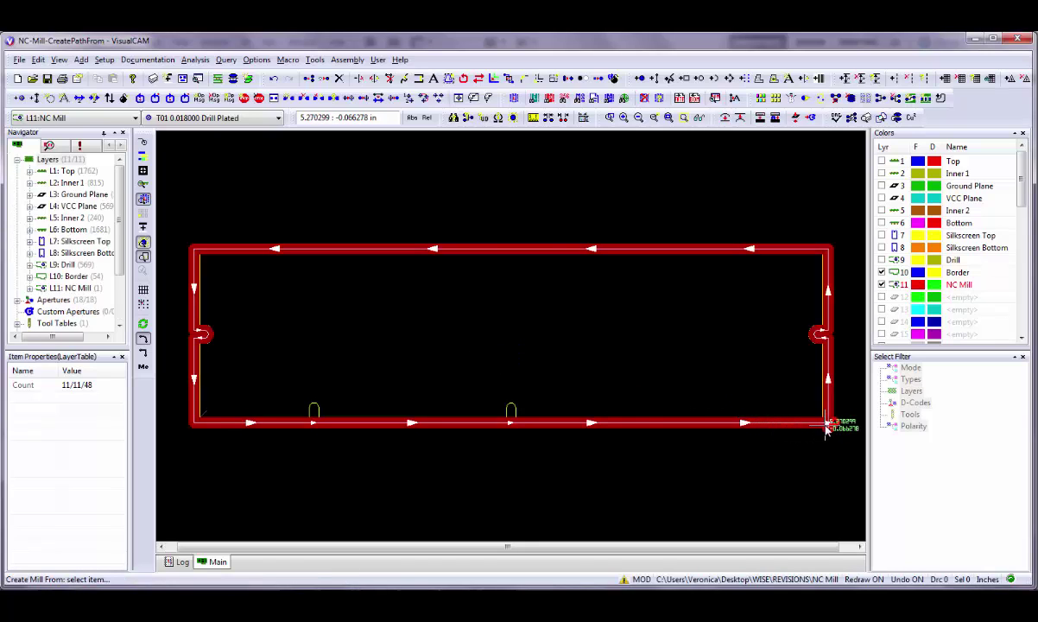
# Zoom in on the lower-right plunge and extraction points and bring up the mill path's actions.
pyautogui.scroll(3, 826, 429)
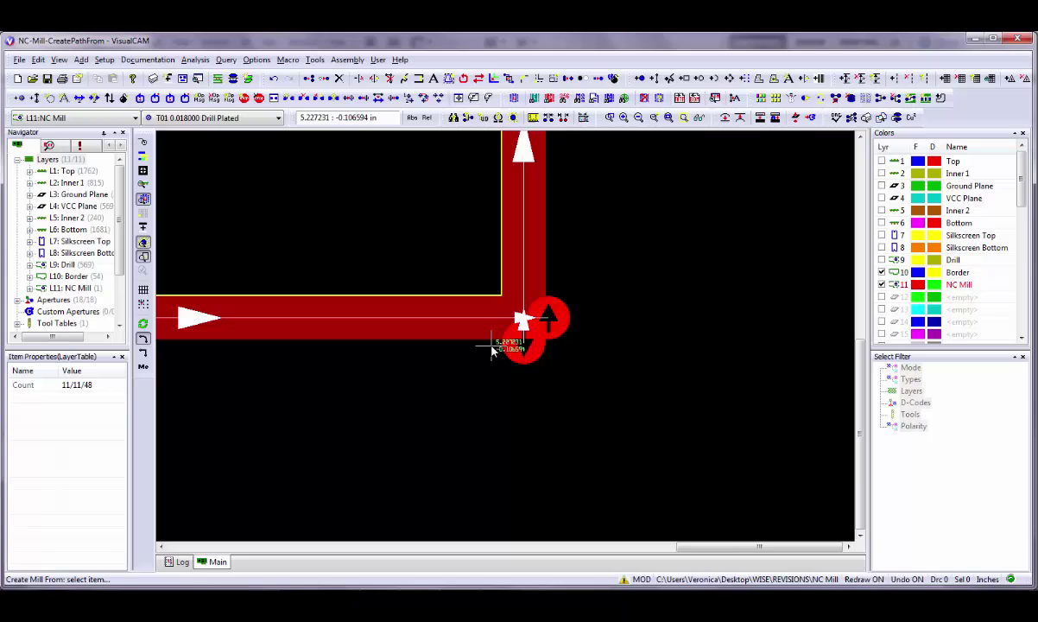
pyautogui.scroll(2, 491, 350)
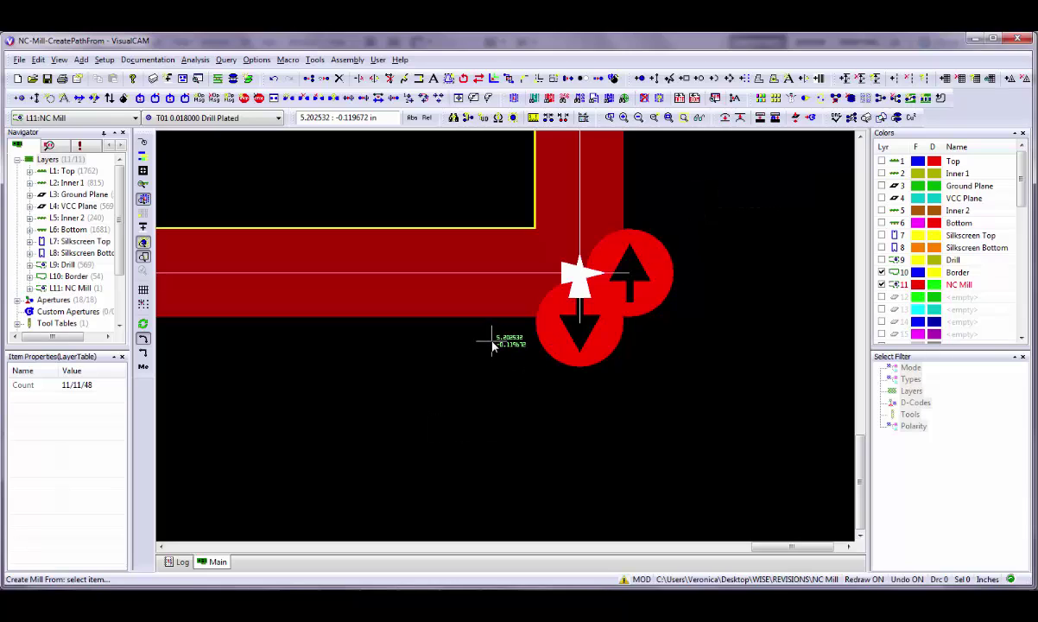
pyautogui.rightClick(552, 210)
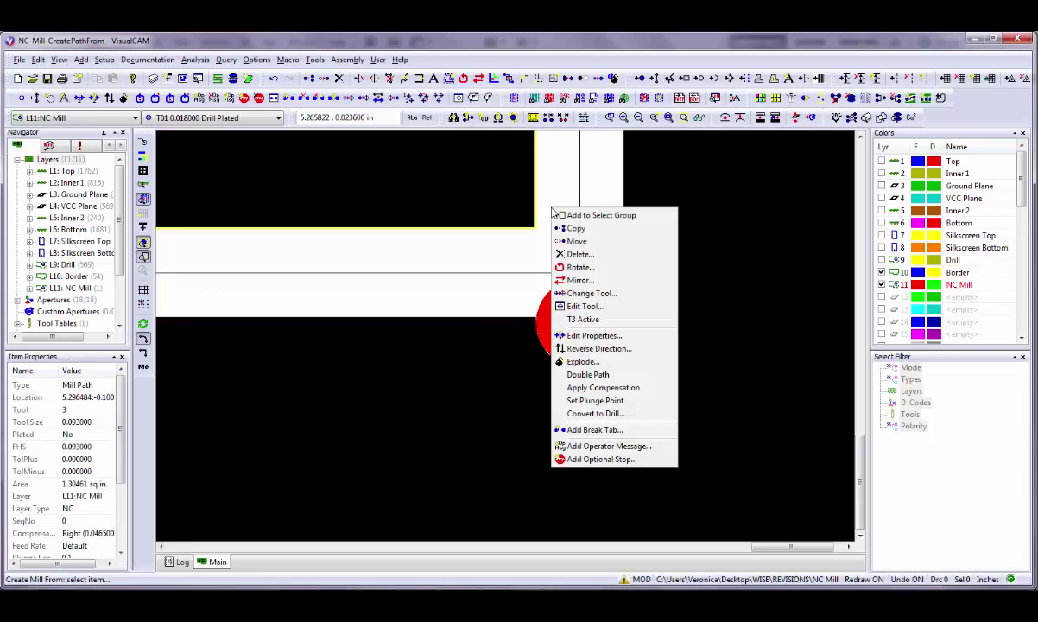
# Relocate the mill path's plunge point to the outline's top-left corner.
pyautogui.click(634, 402)
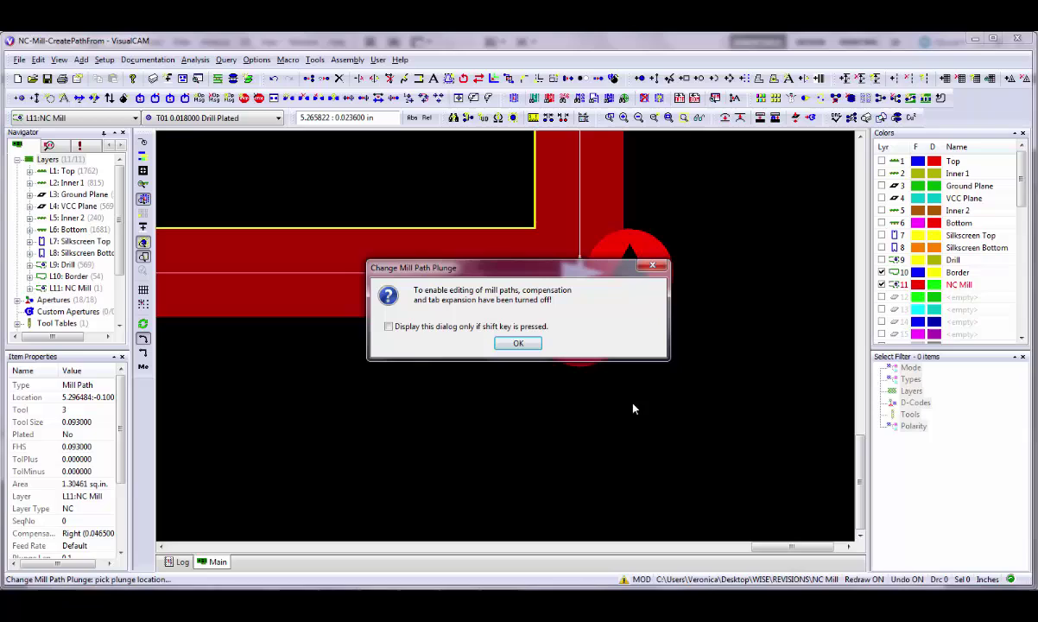
pyautogui.click(518, 344)
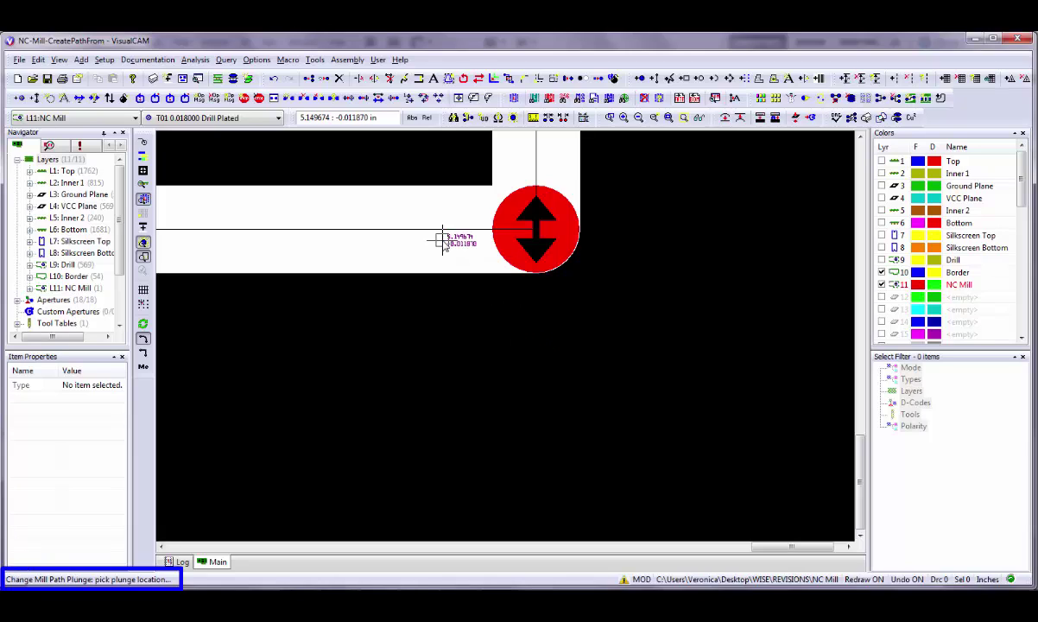
pyautogui.press('Home')
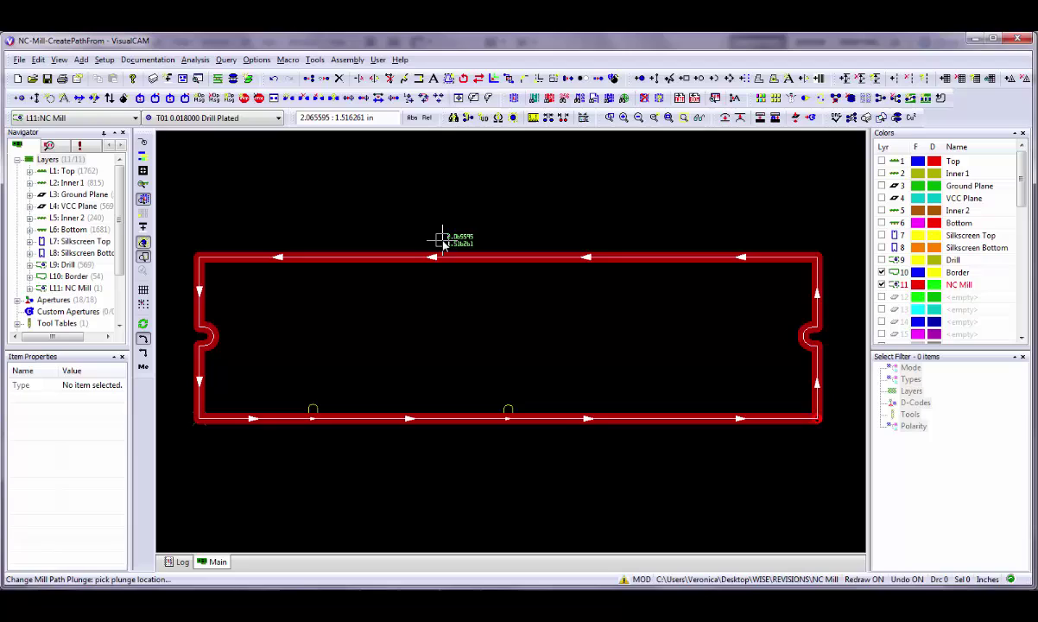
pyautogui.click(200, 258)
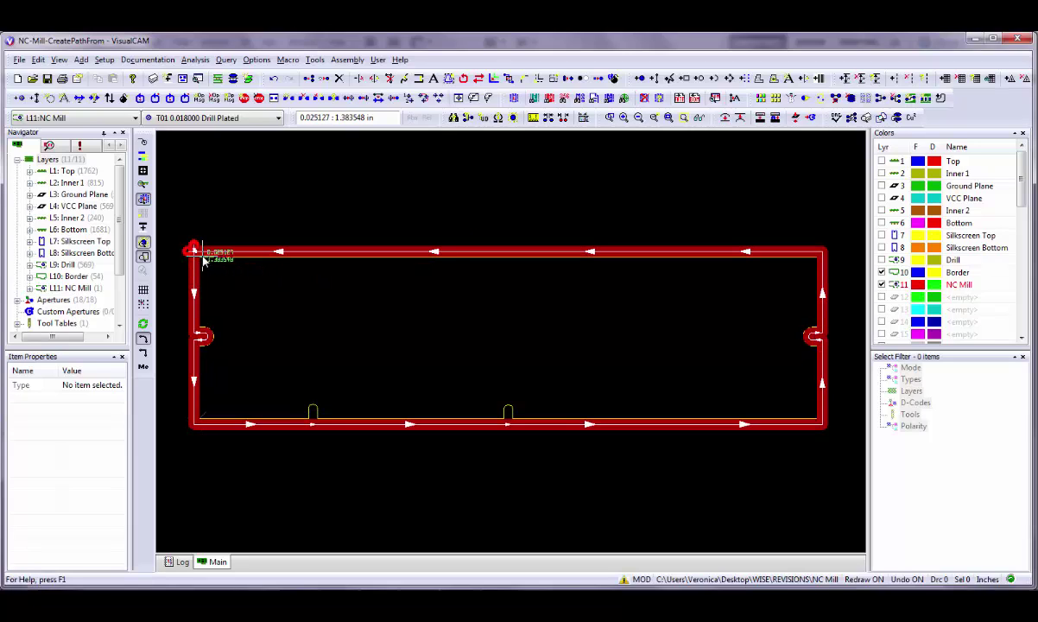
# Assign tool 3 to the outline mill path and zoom to fit the whole path.
pyautogui.scroll(3, 203, 260)
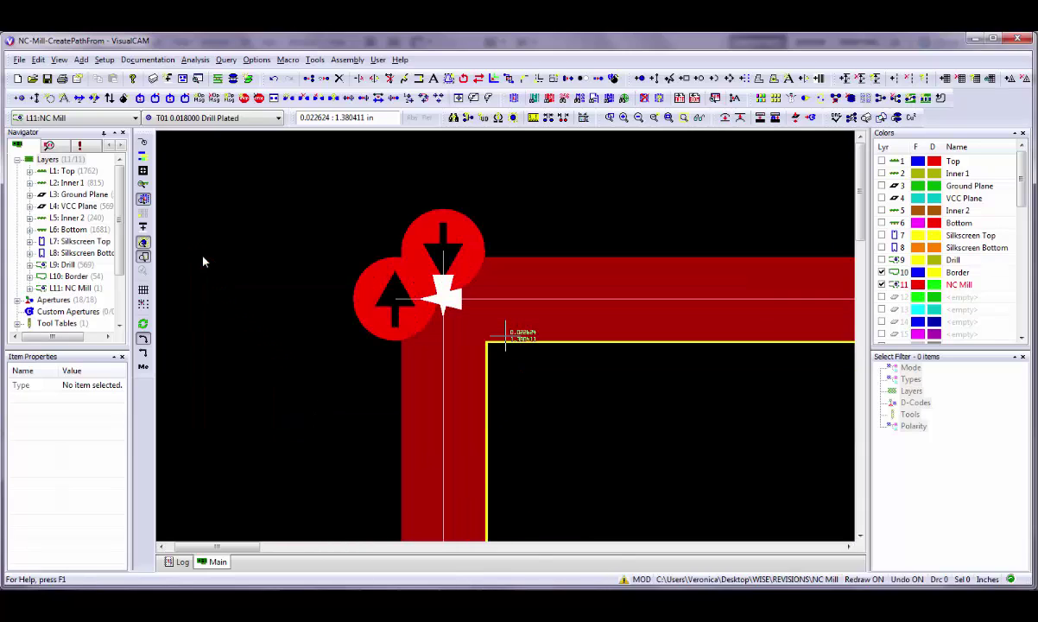
pyautogui.rightClick(535, 278)
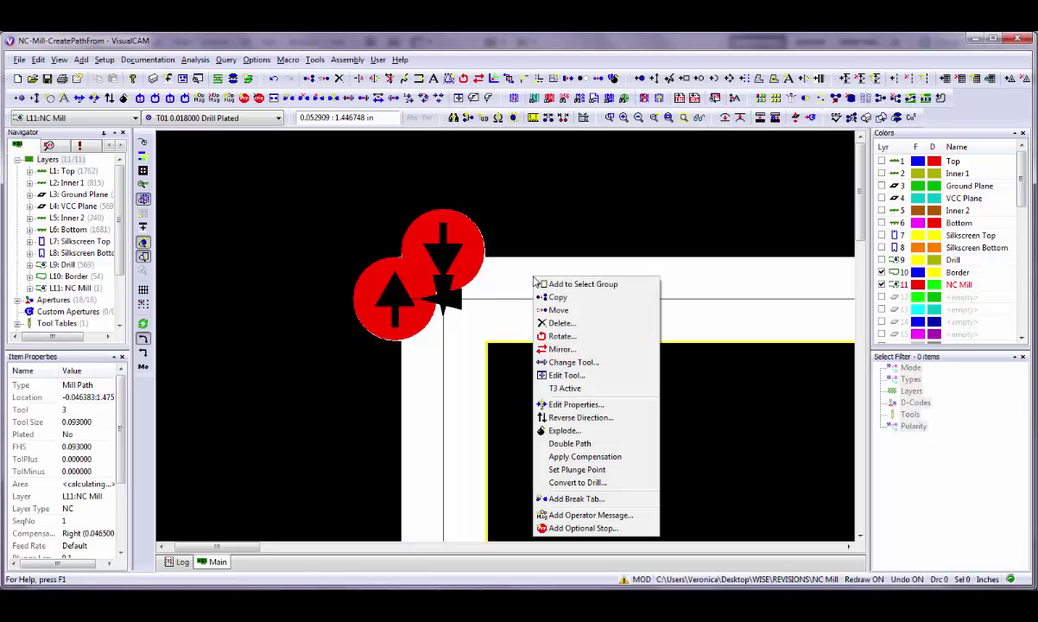
pyautogui.click(609, 405)
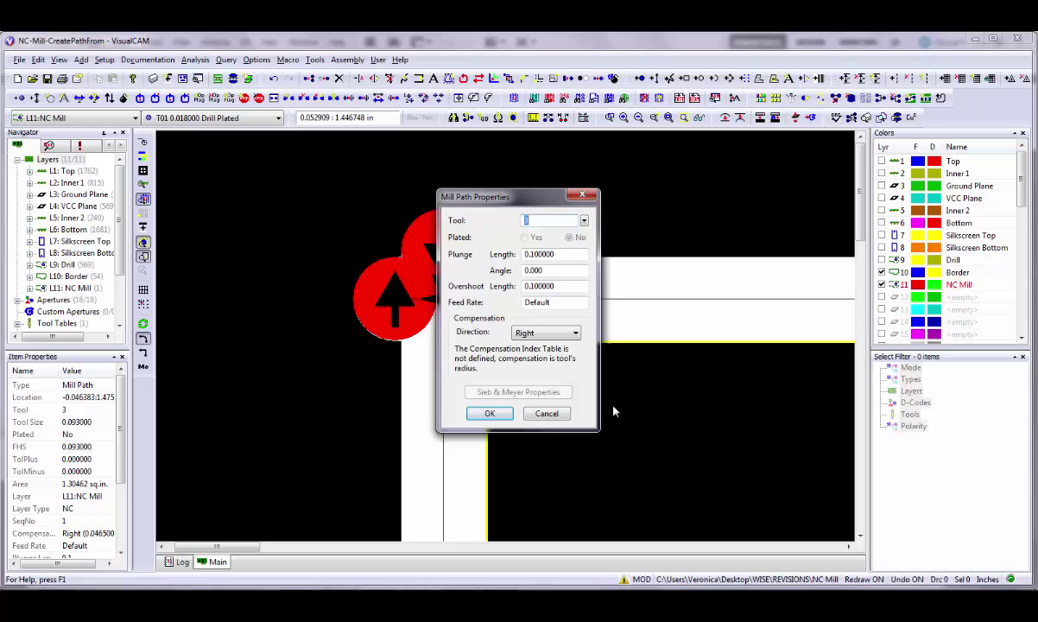
pyautogui.write('3')
pyautogui.click(489, 414)
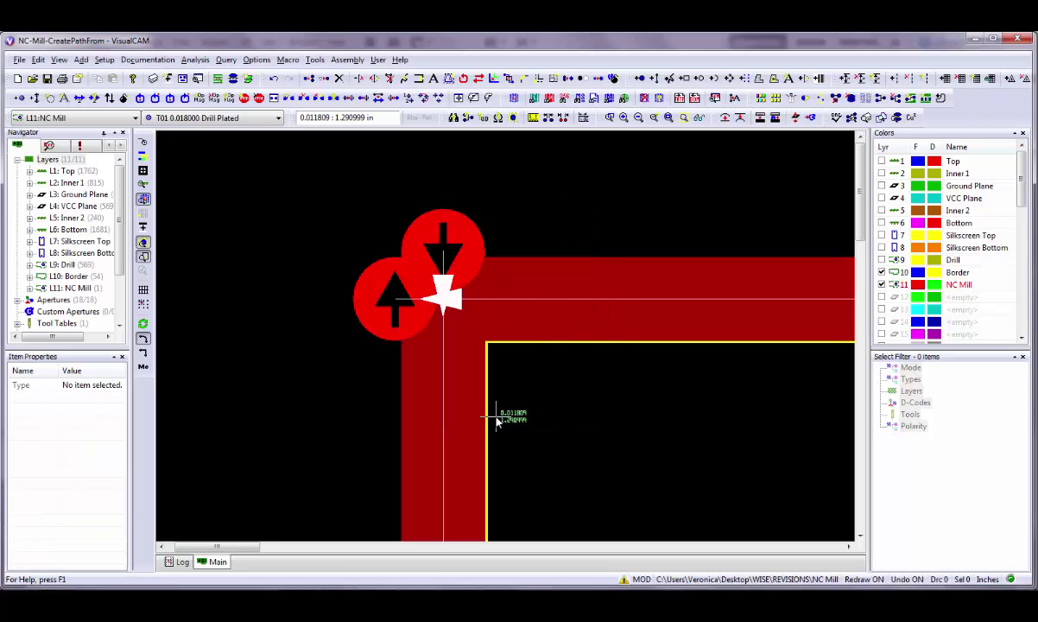
pyautogui.press('Home')
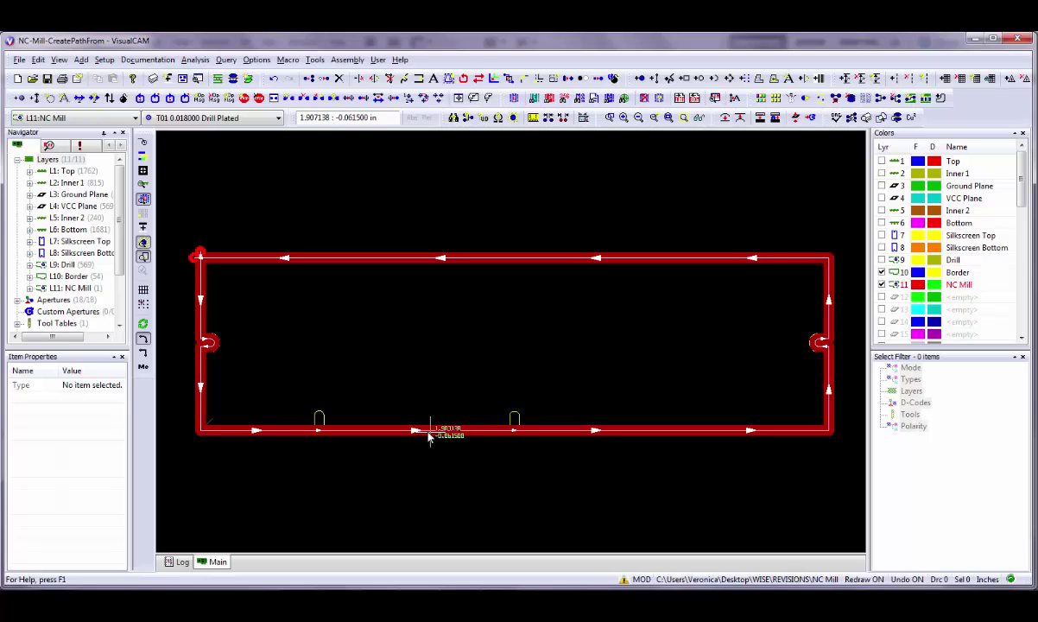
pyautogui.scroll(1, 413, 432)
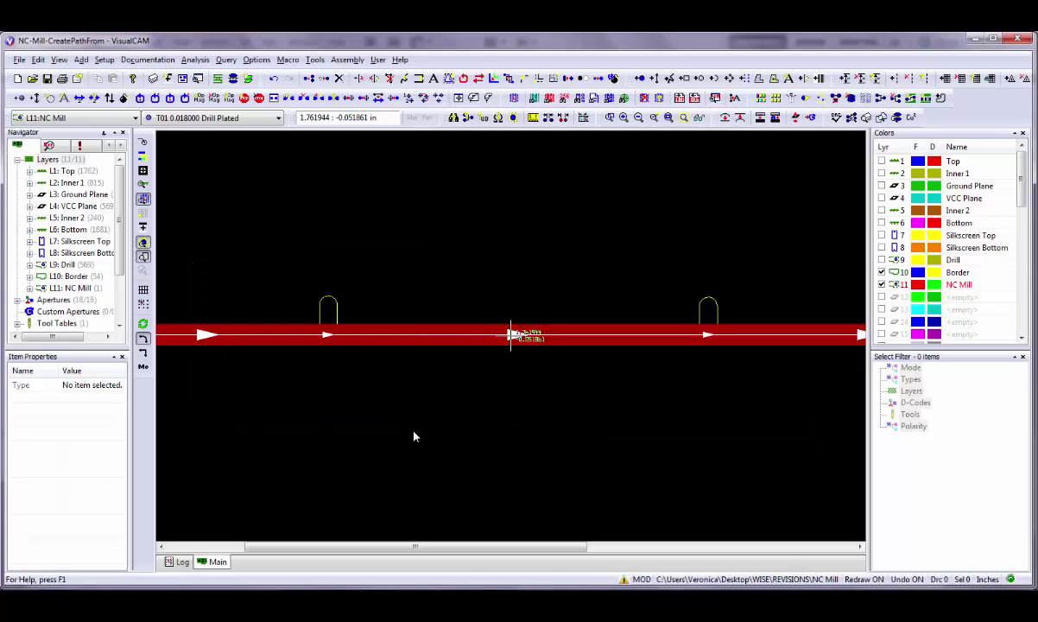
pyautogui.click(377, 98)
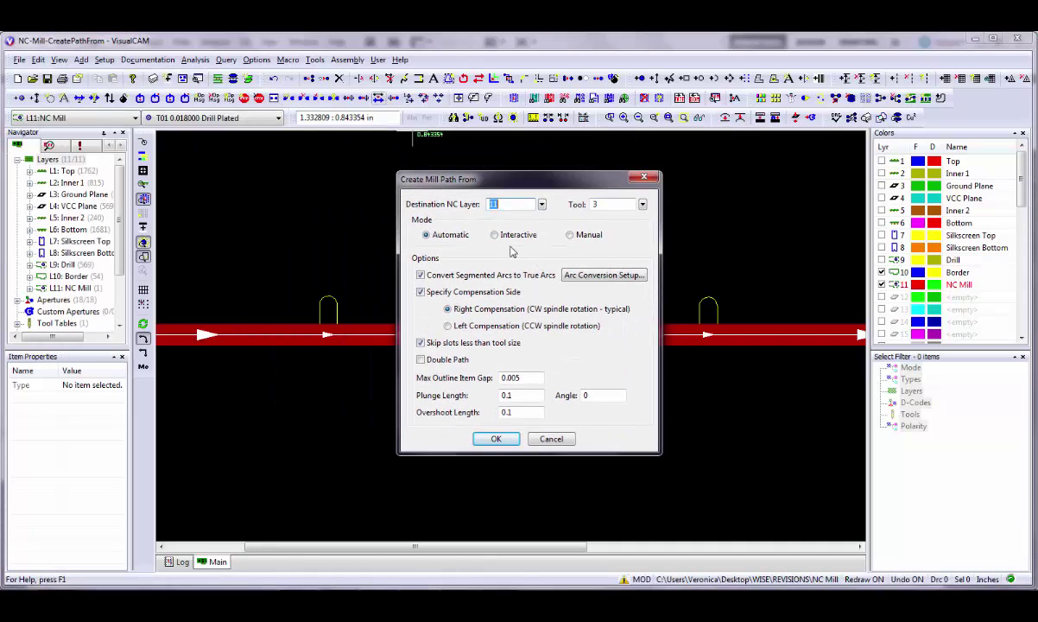
pyautogui.click(495, 235)
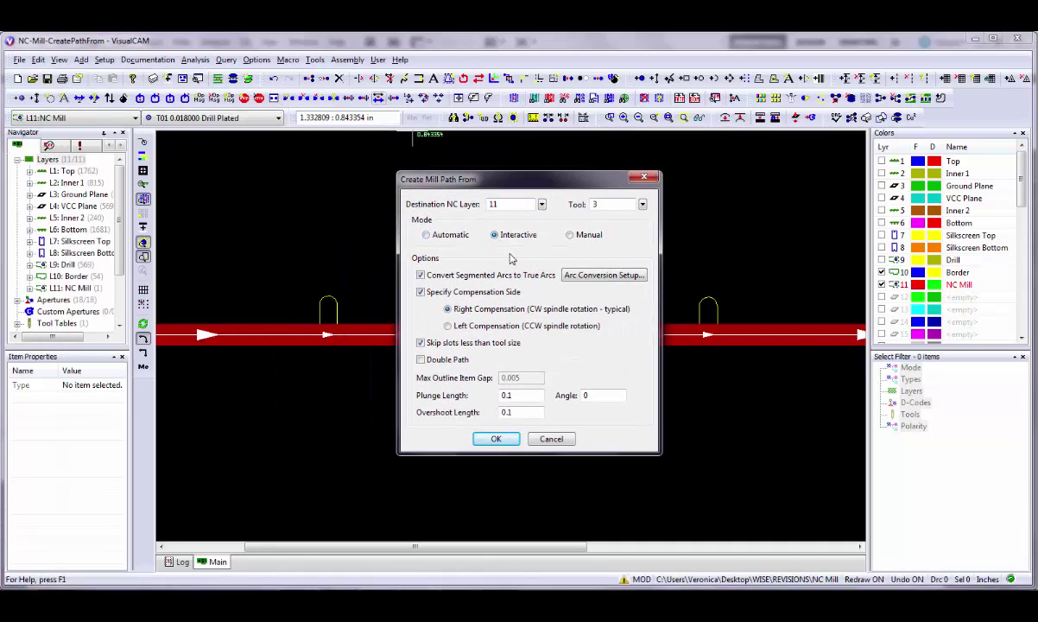
pyautogui.click(496, 439)
pyautogui.click(331, 308)
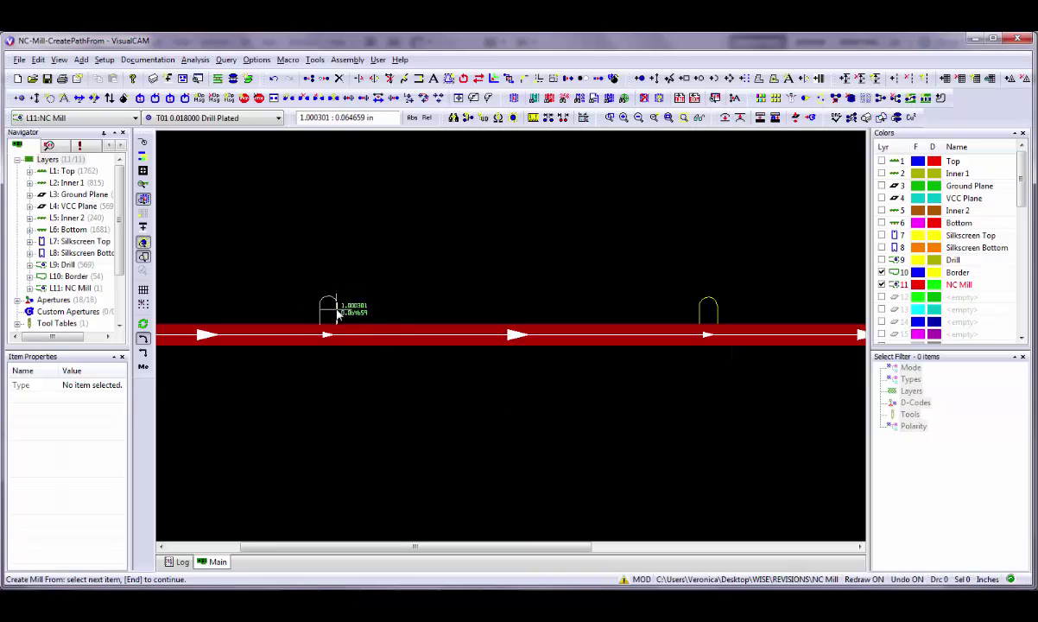
pyautogui.press('End')
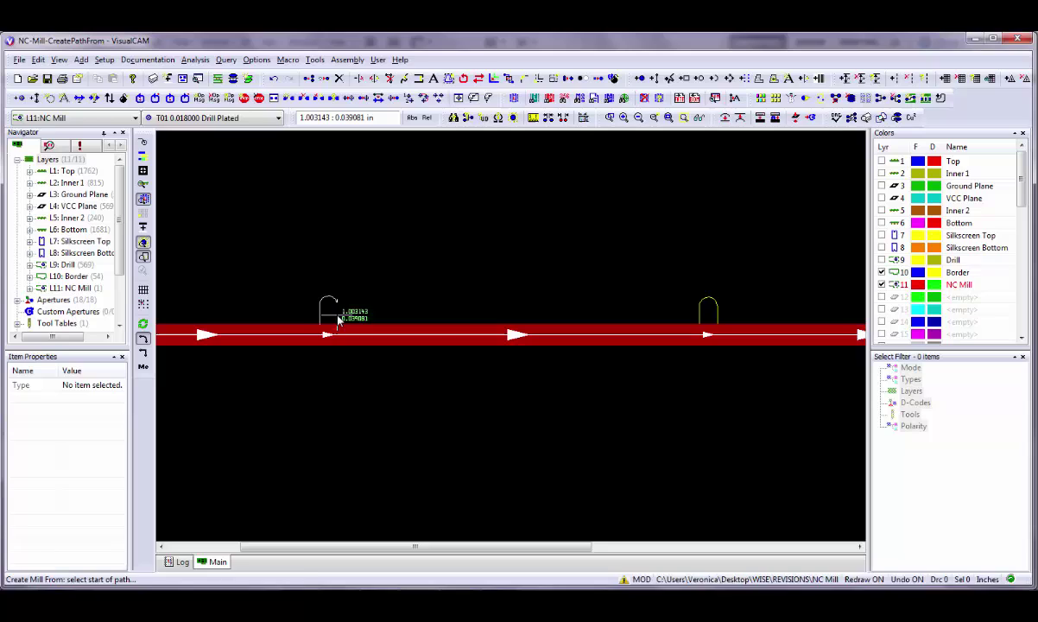
pyautogui.click(339, 319)
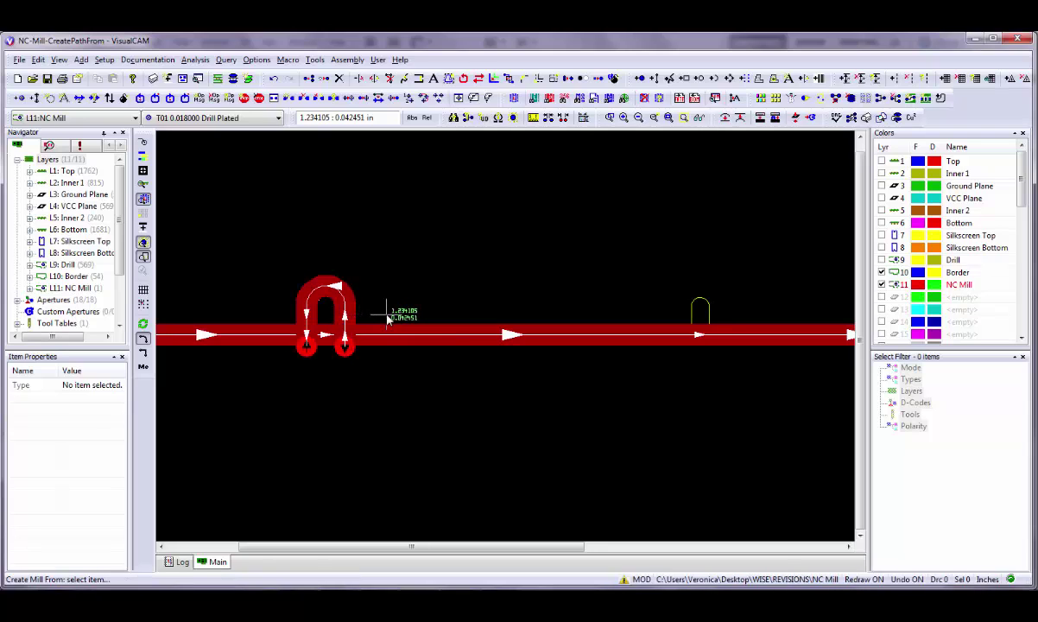
pyautogui.scroll(1, 695, 313)
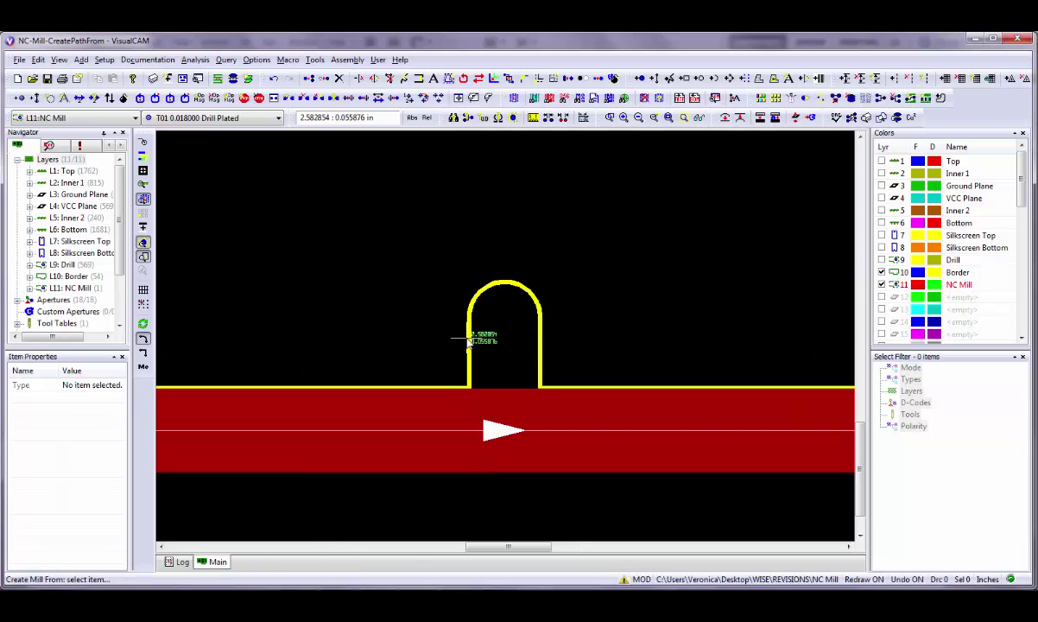
pyautogui.click(497, 282)
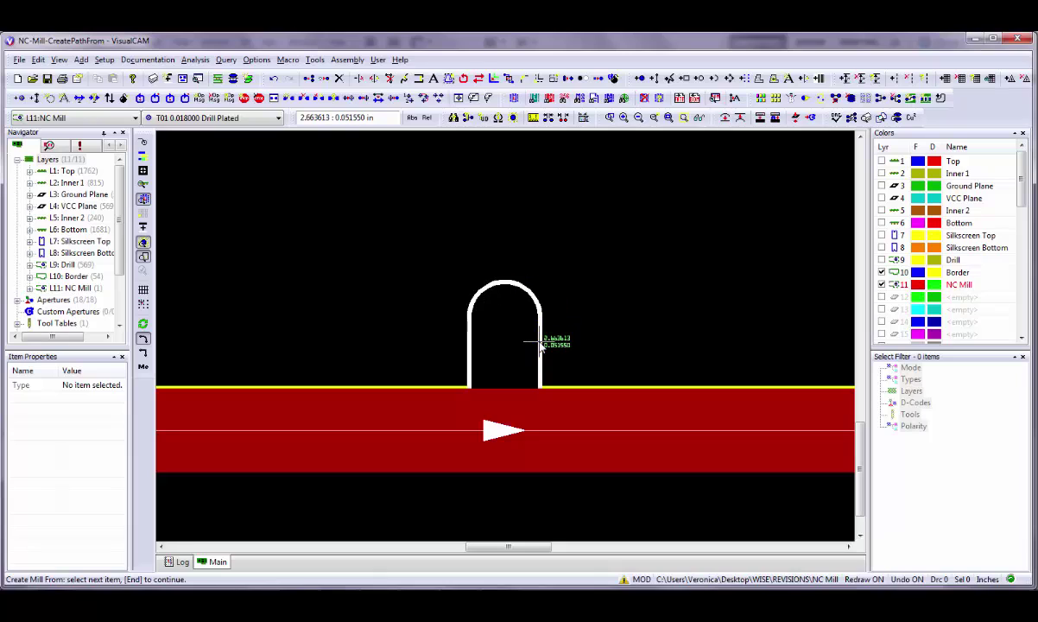
pyautogui.press('End')
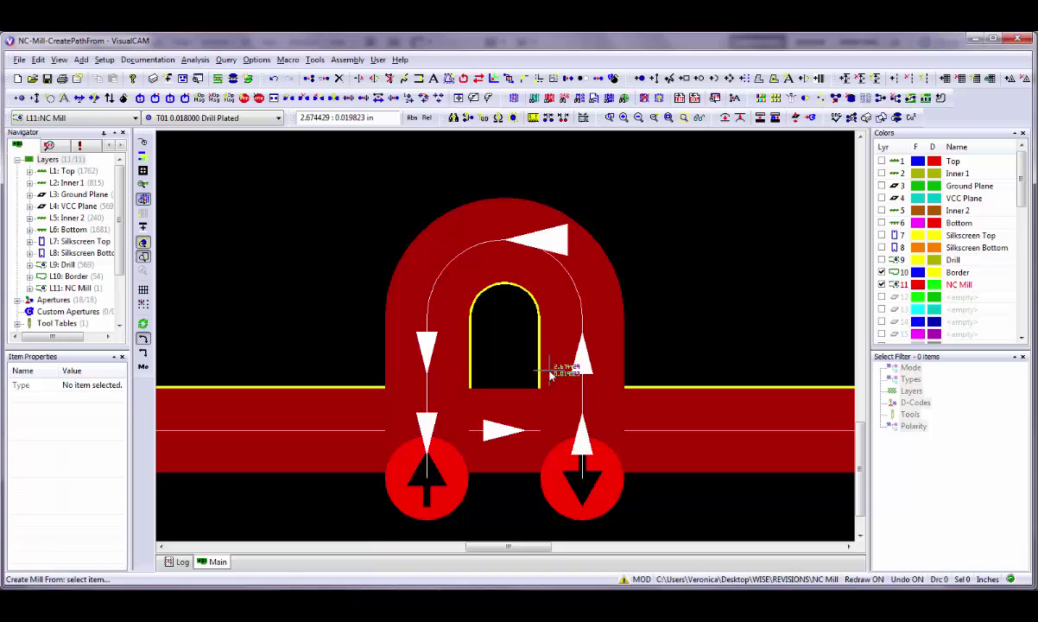
pyautogui.press('Home')
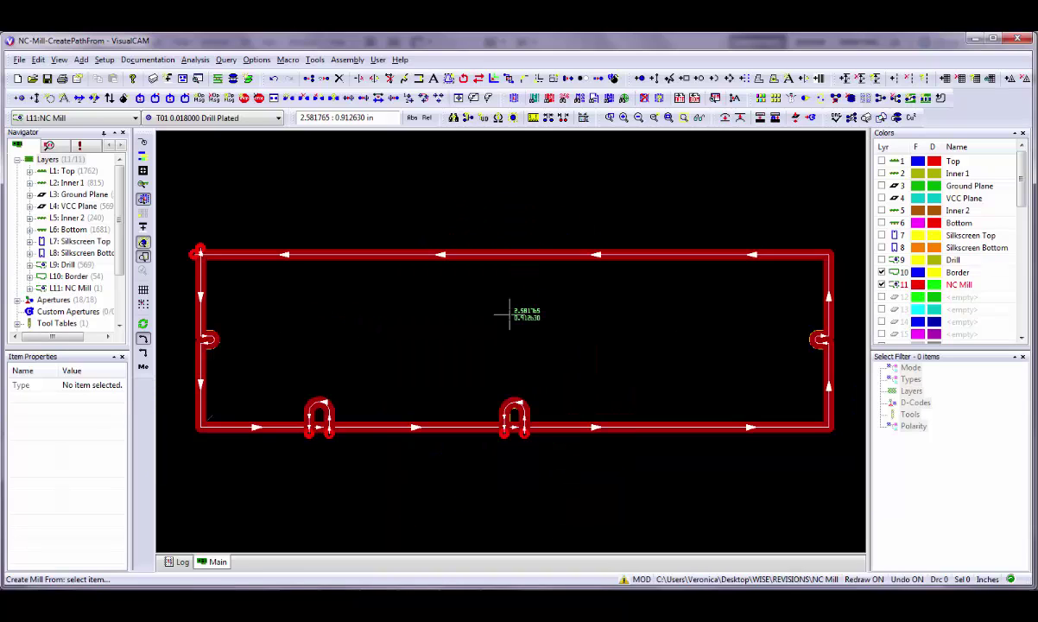
# Add a break tab on the top-edge mill path of the board.
pyautogui.press('pageup')
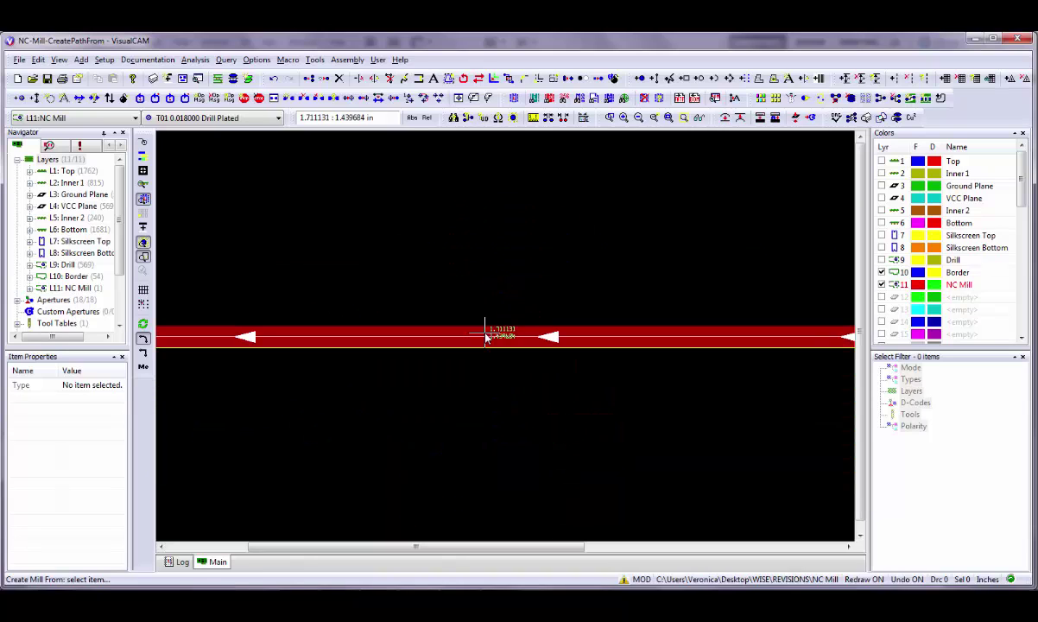
pyautogui.rightClick(486, 337)
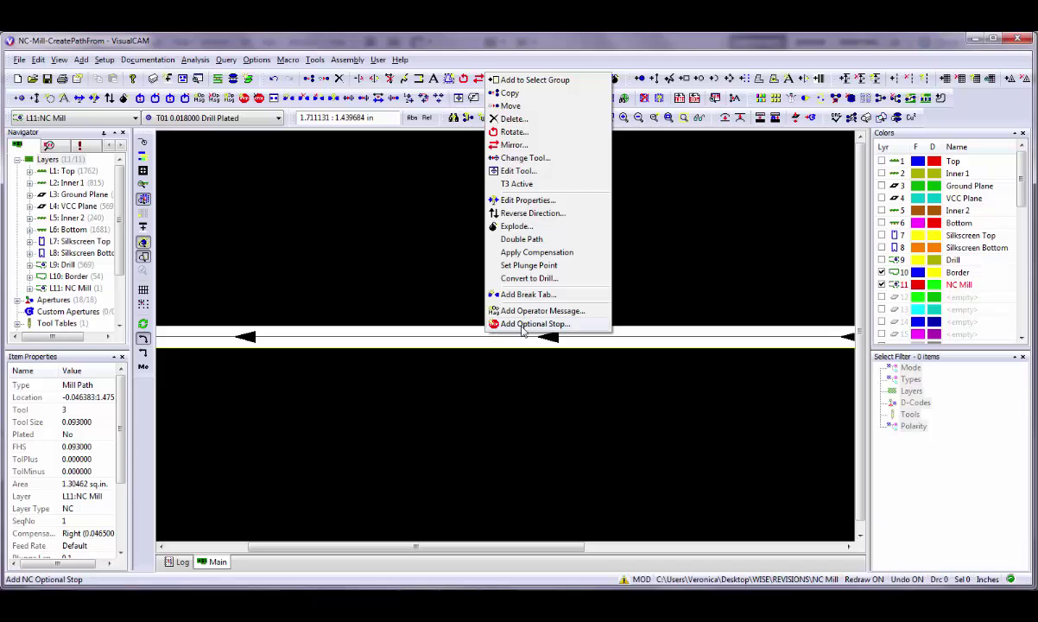
pyautogui.click(527, 295)
pyautogui.scroll(-2, 514, 343)
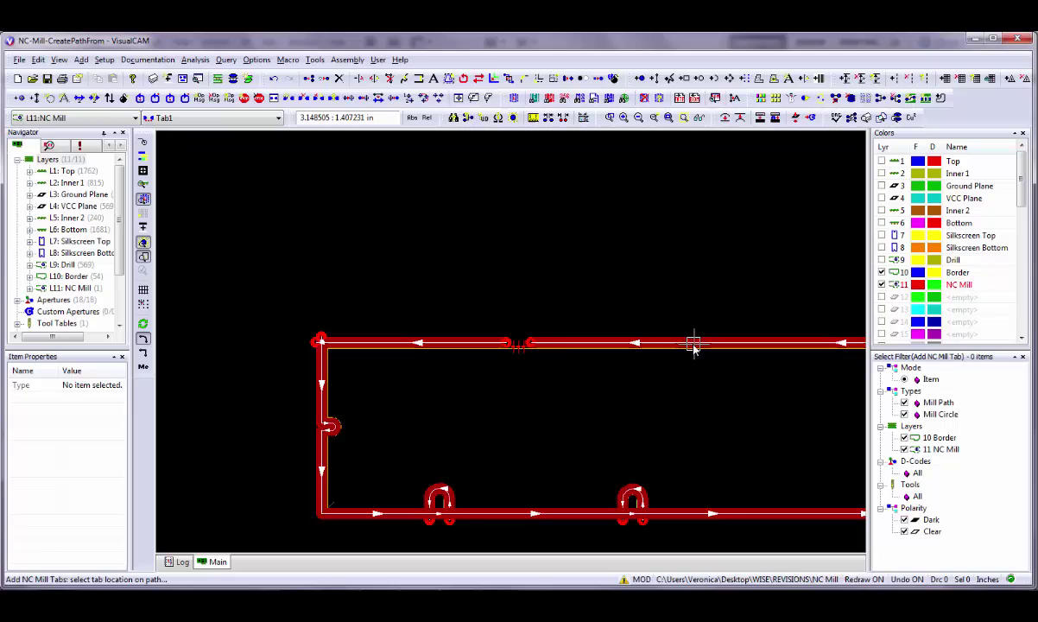
pyautogui.click(742, 343)
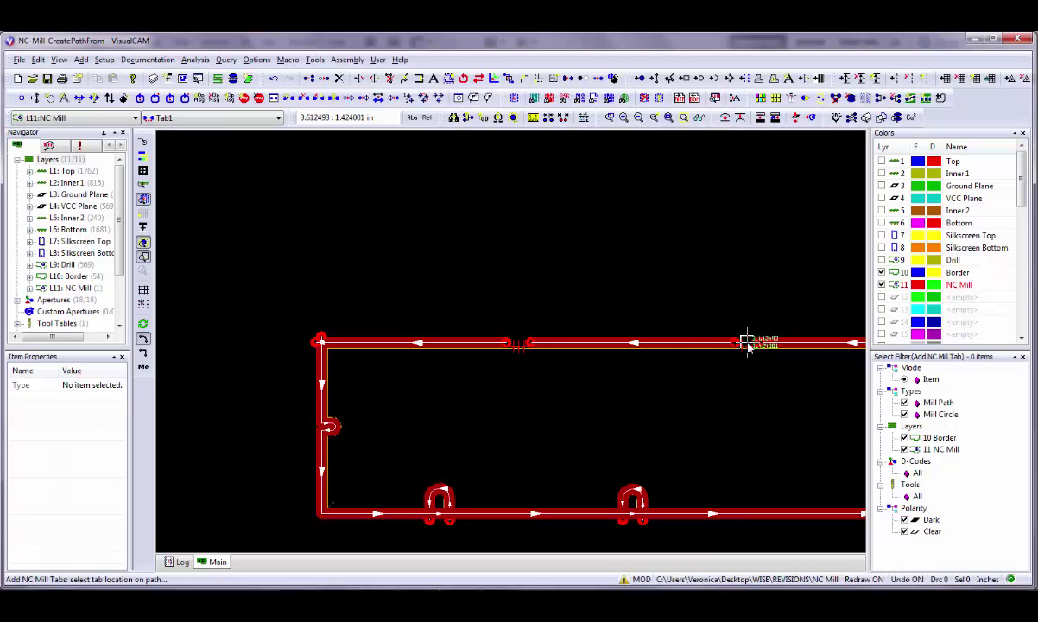
pyautogui.scroll(4, 598, 357)
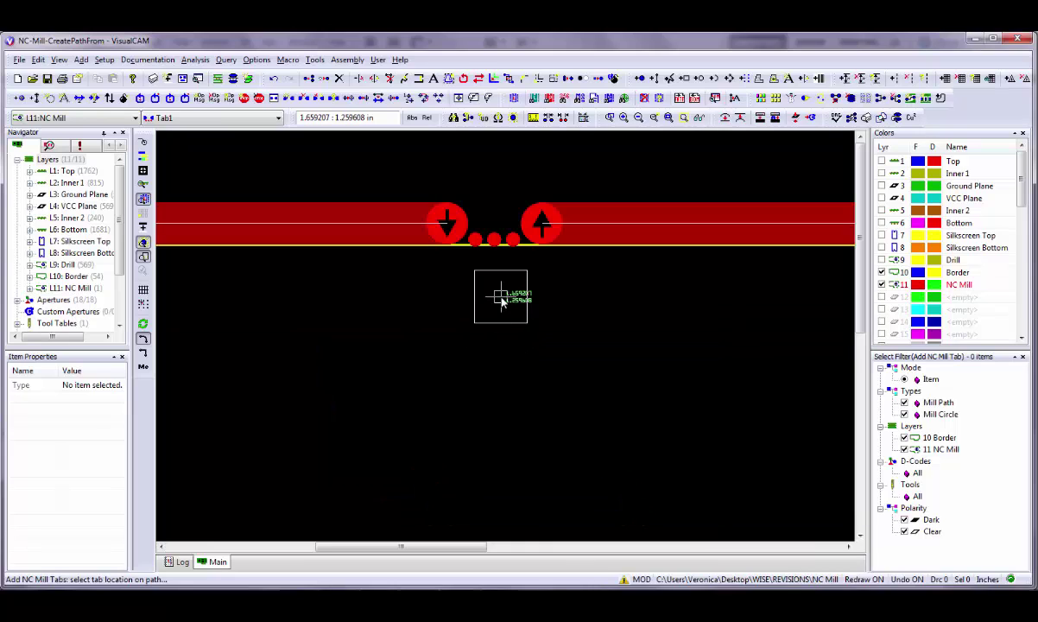
# Move the new break tab farther right along the T3 top-edge mill path.
pyautogui.click(496, 243)
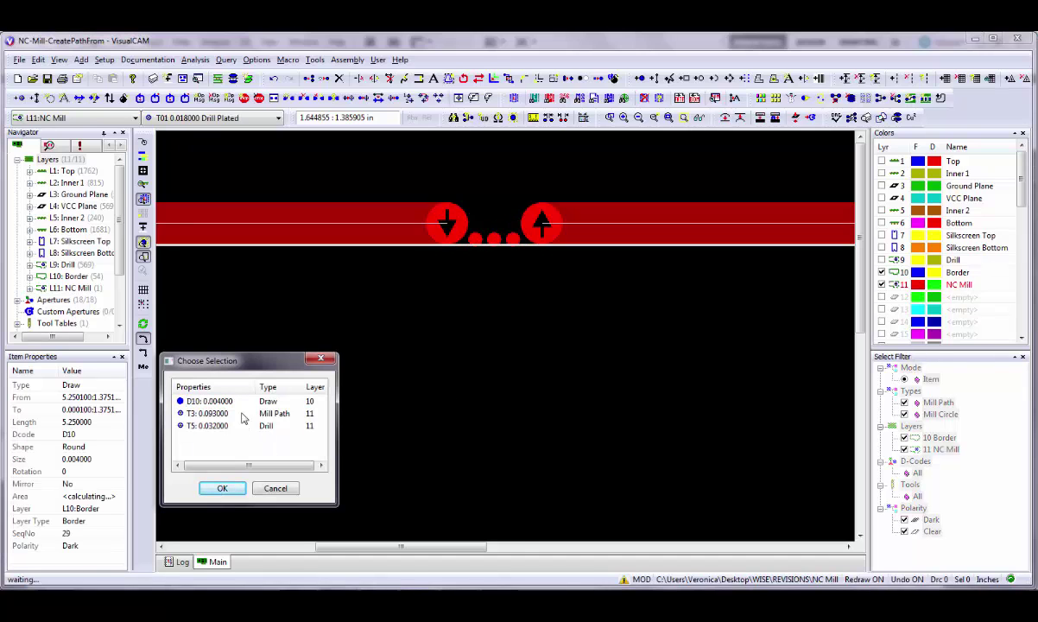
pyautogui.click(207, 413)
pyautogui.click(222, 488)
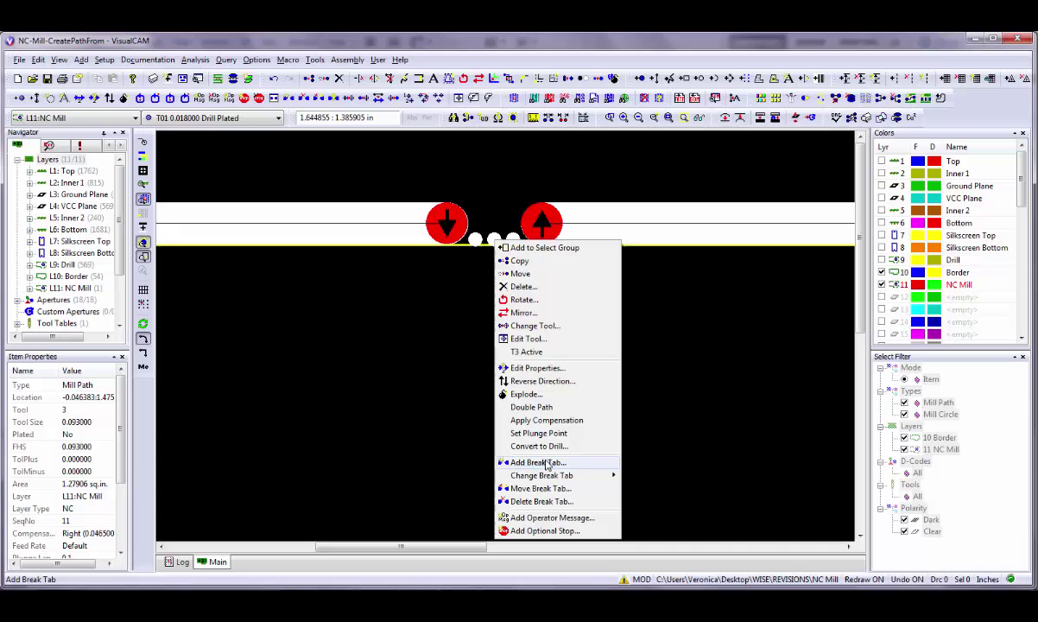
pyautogui.click(501, 488)
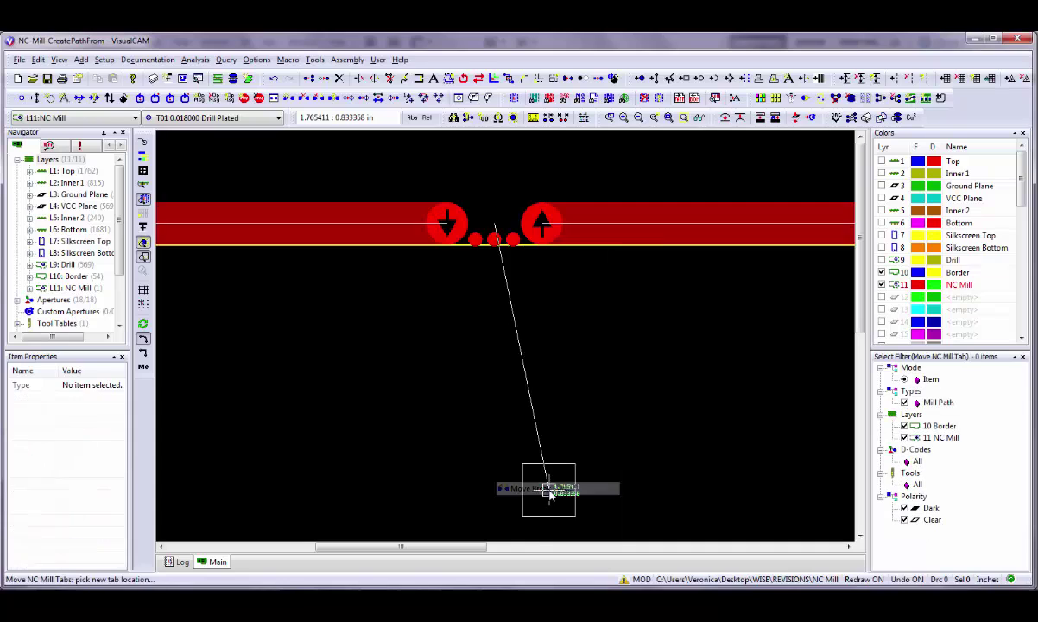
pyautogui.click(672, 229)
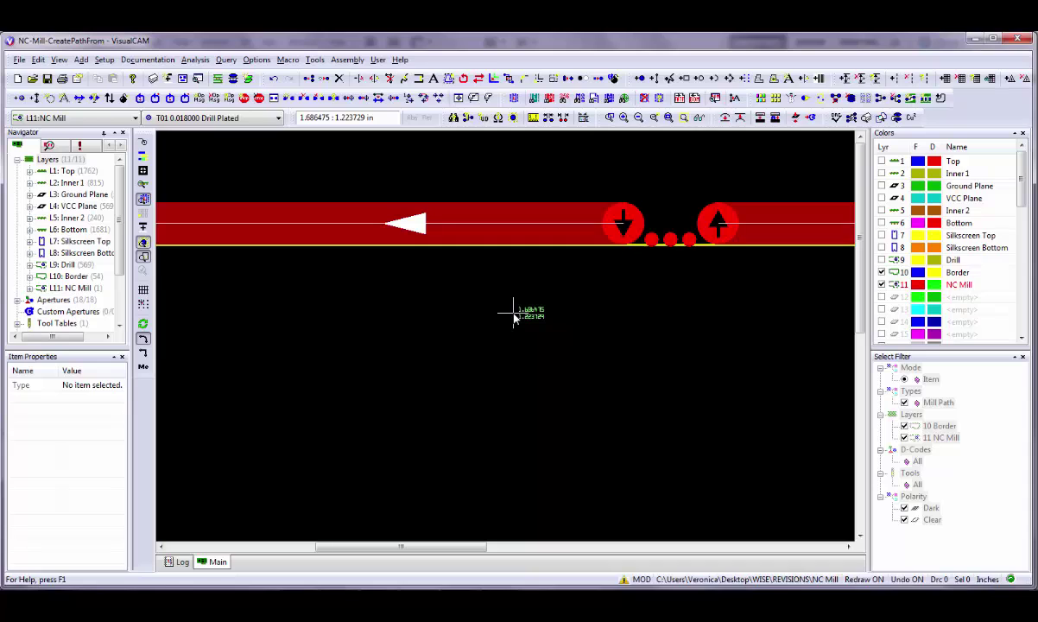
pyautogui.click(38, 60)
# Reassign the top-edge break tab to Tab1, accepting the new perforation drill tool.
pyautogui.moveTo(63, 387)
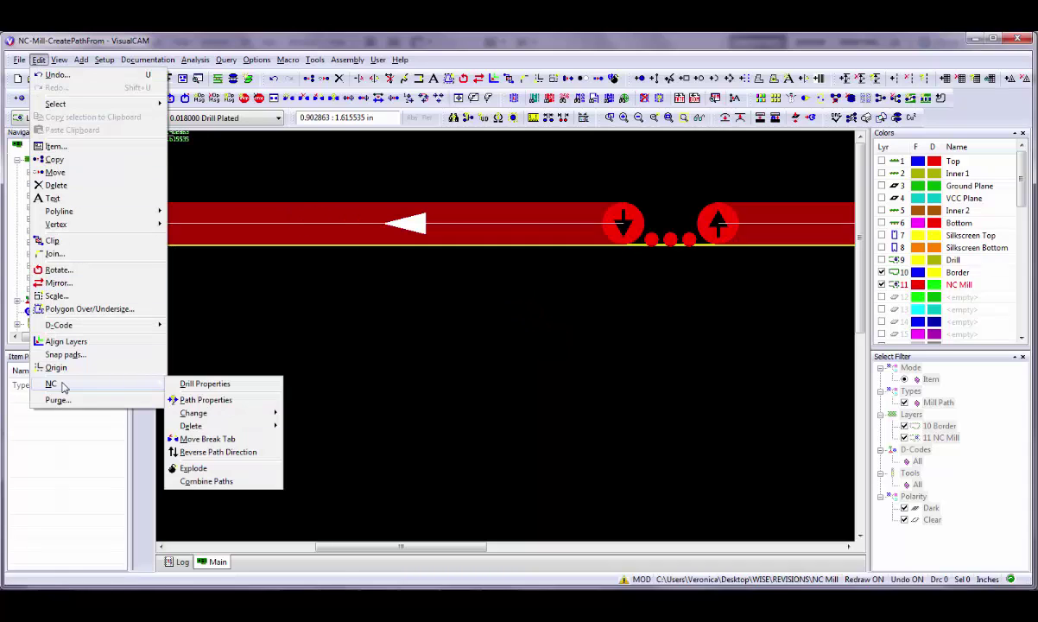
pyautogui.moveTo(193, 413)
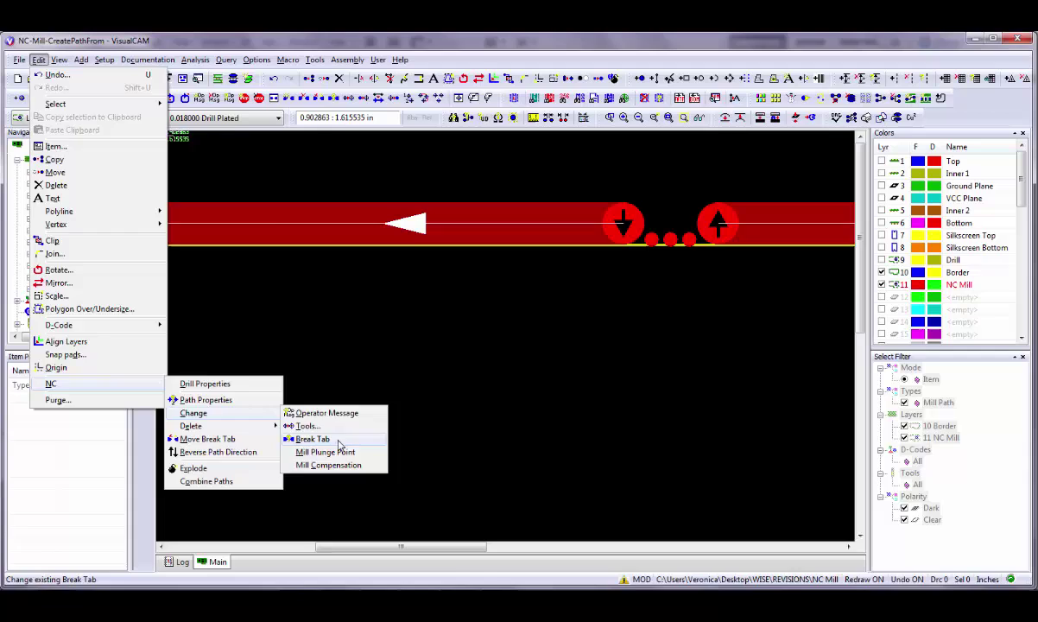
pyautogui.click(313, 439)
pyautogui.click(670, 238)
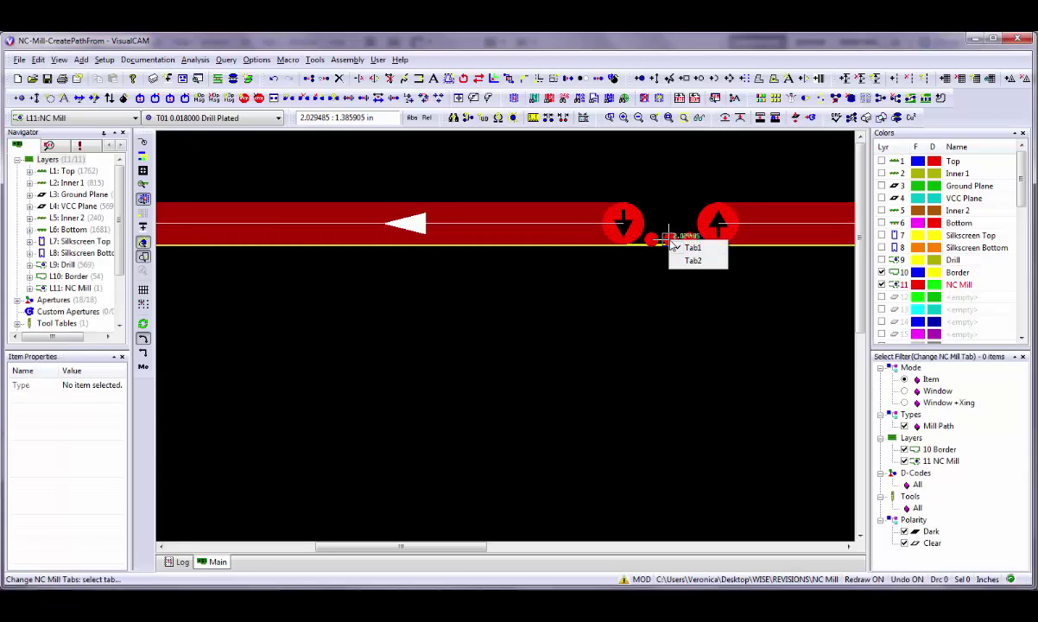
pyautogui.click(673, 247)
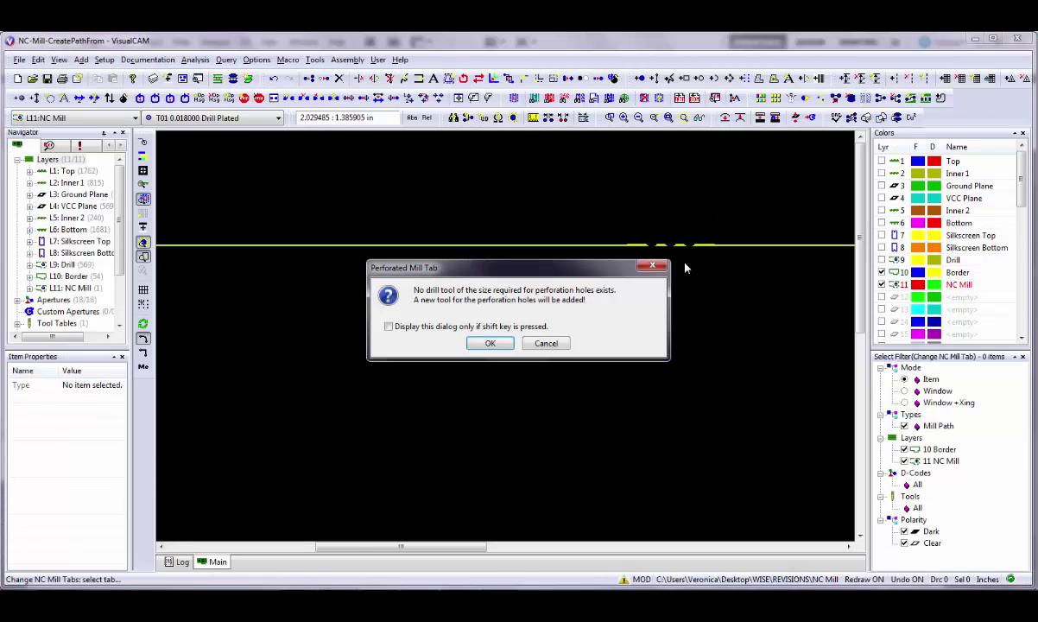
pyautogui.click(492, 346)
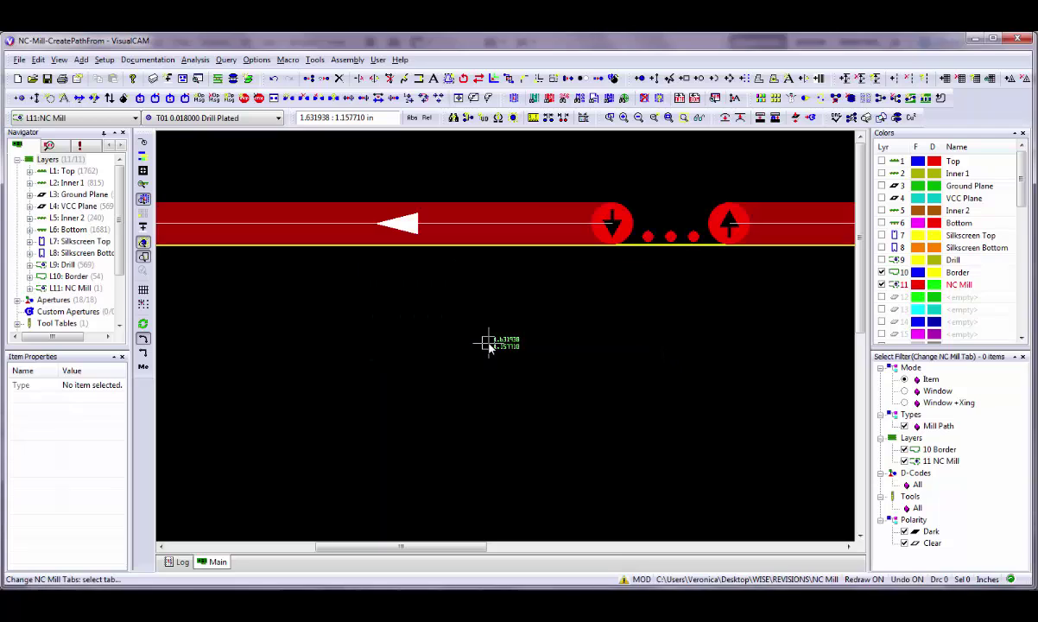
pyautogui.scroll(-3, 672, 235)
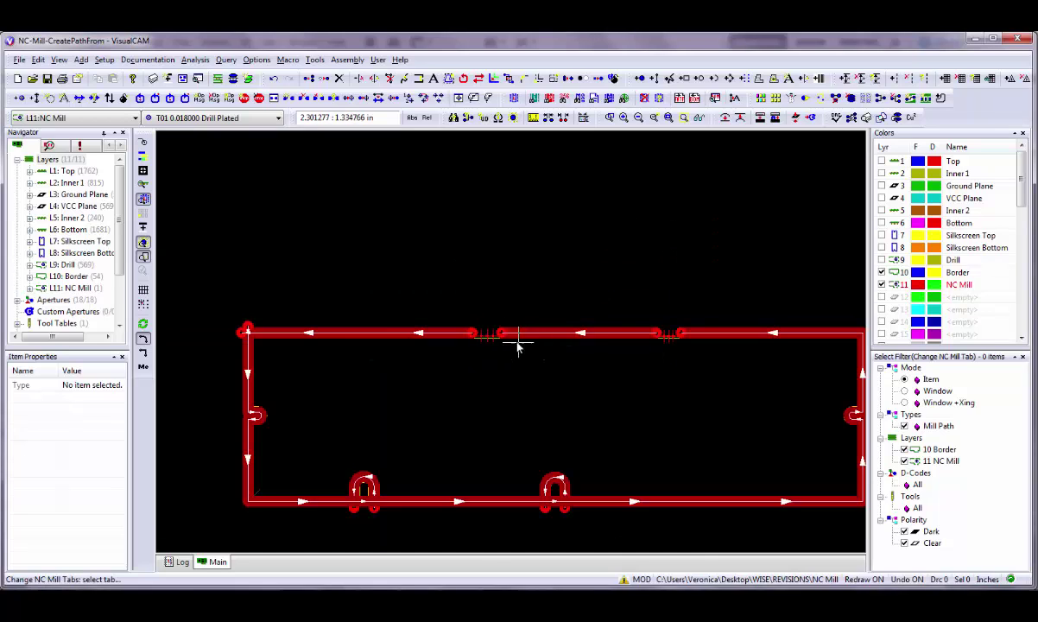
pyautogui.scroll(2, 580, 339)
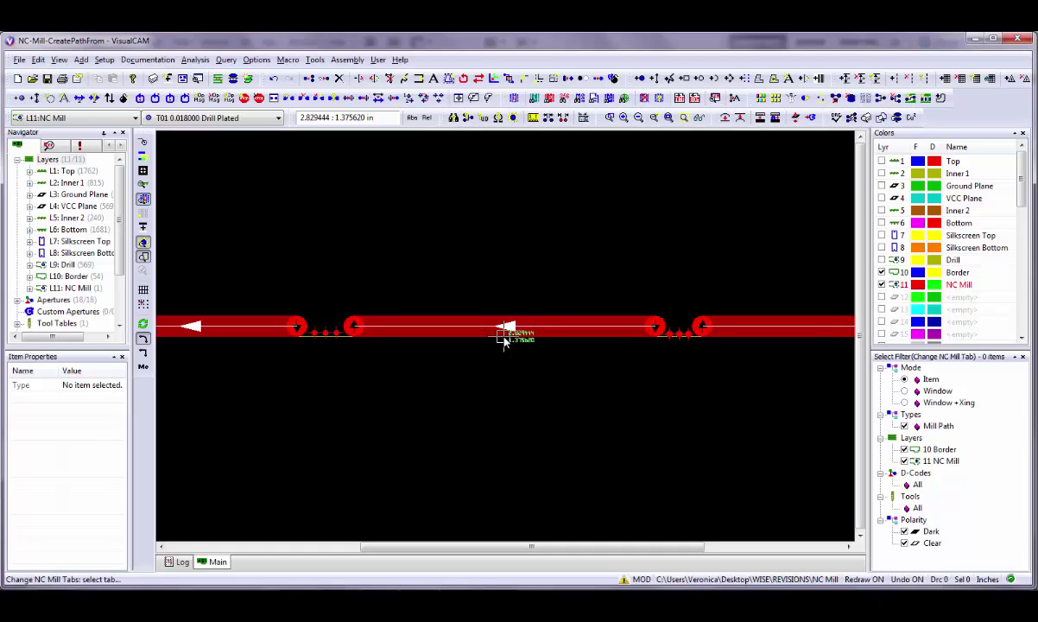
# Change the Tab1 break tab definition's type to Crown Break and apply it.
pyautogui.click(104, 60)
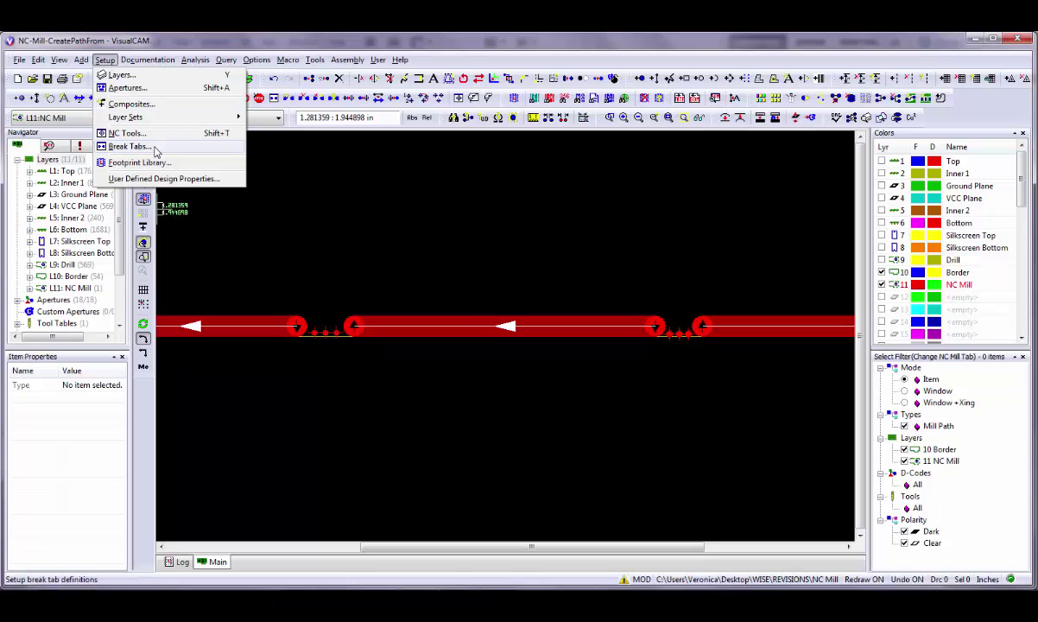
pyautogui.click(147, 146)
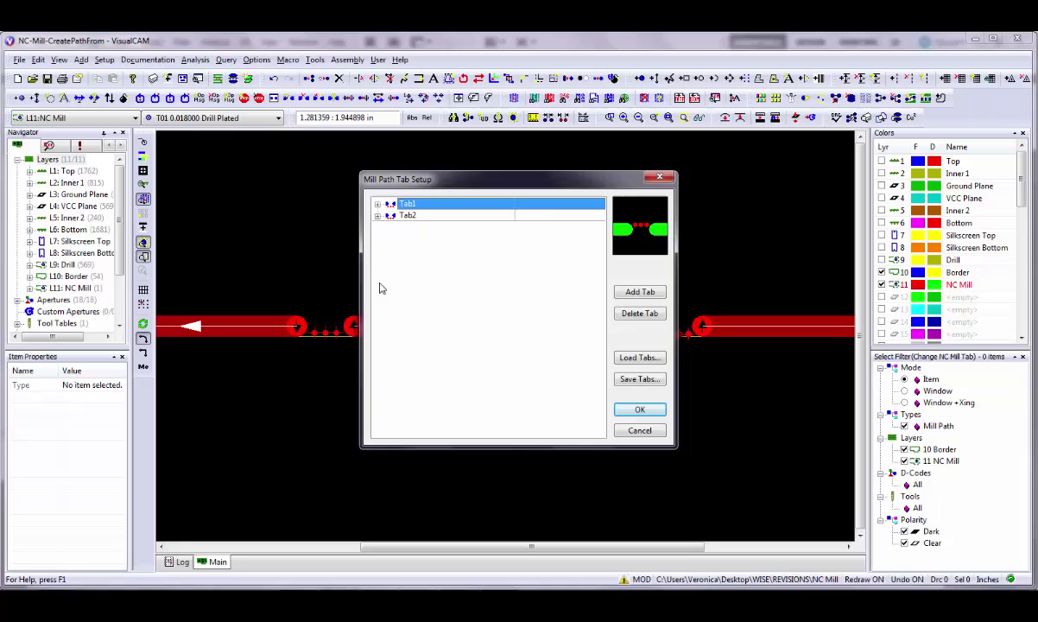
pyautogui.click(377, 205)
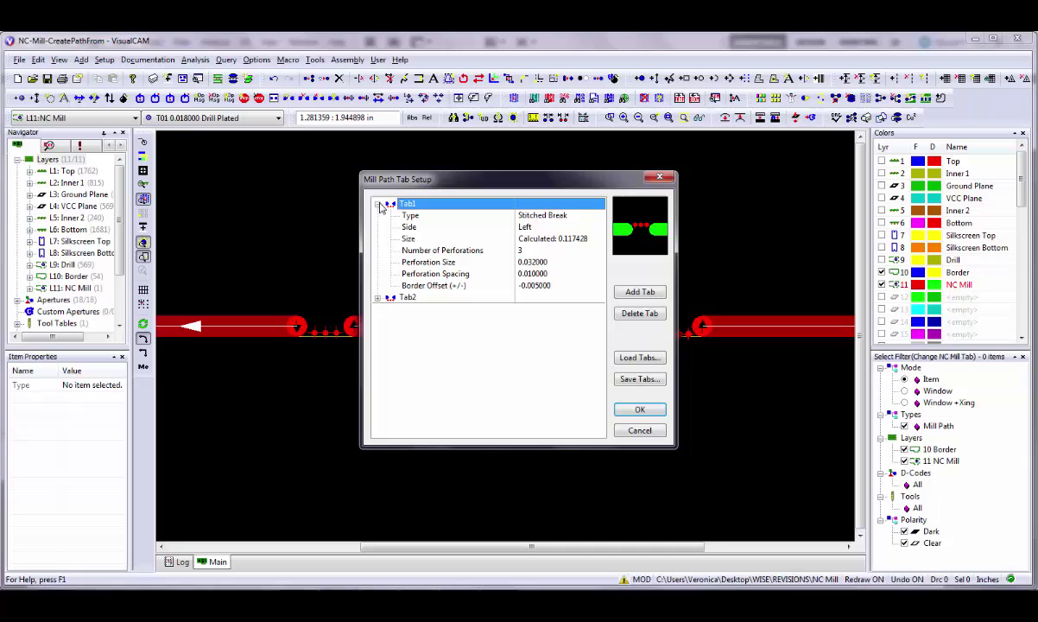
pyautogui.click(518, 215)
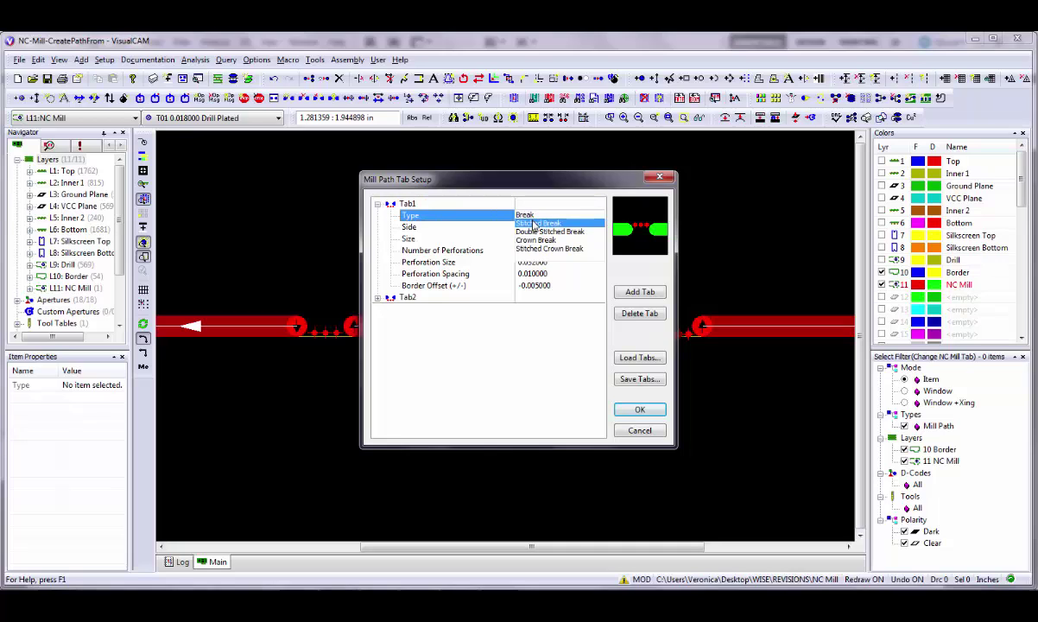
pyautogui.click(535, 240)
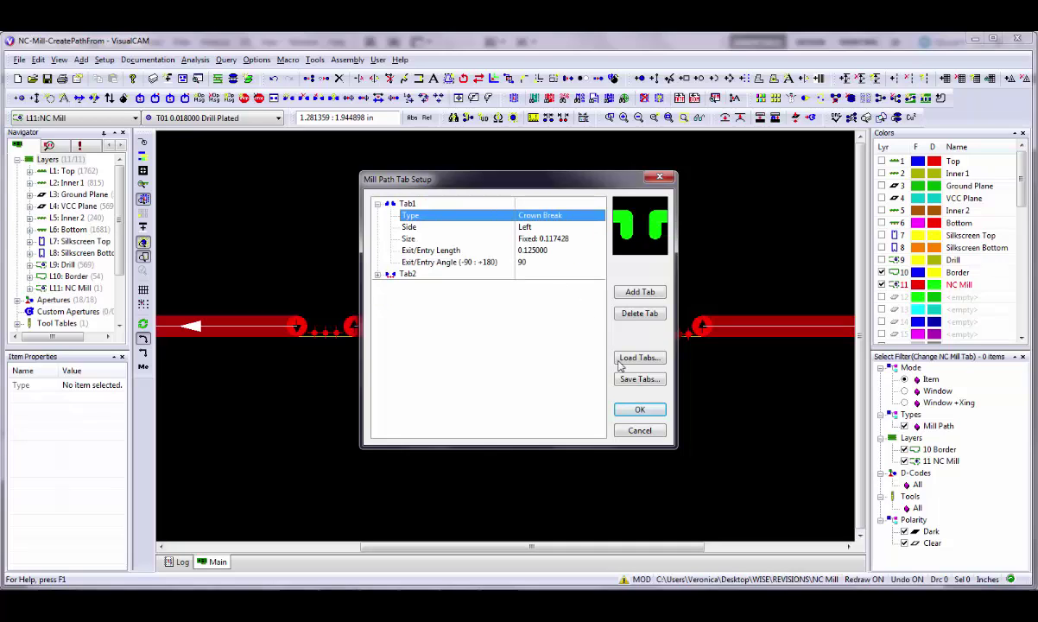
pyautogui.click(638, 410)
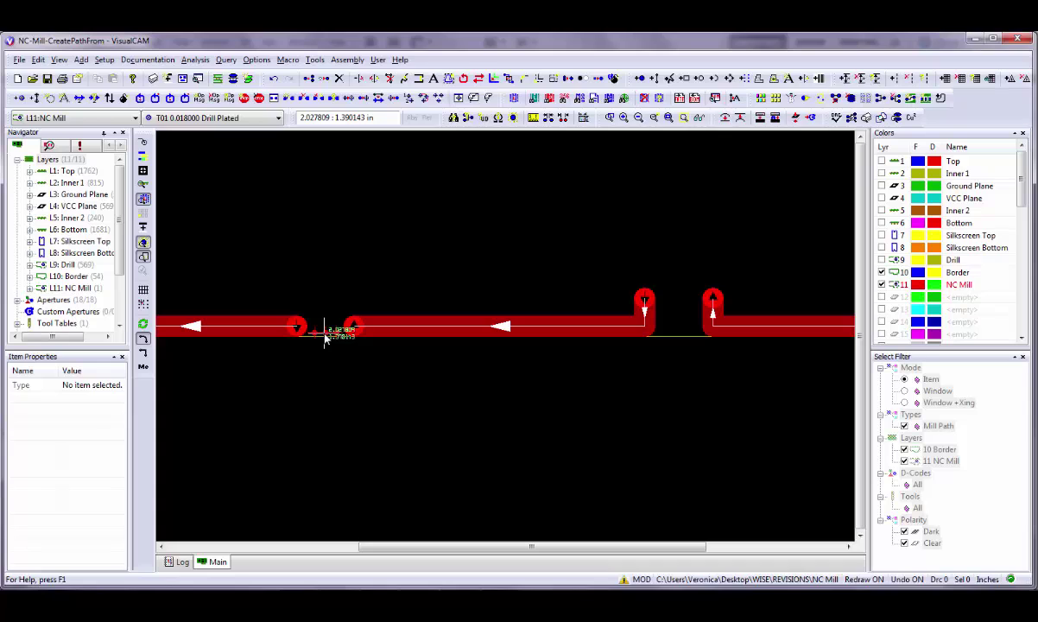
# Redraw, then reassign the stitched break tab between the two circles to Tab1.
pyautogui.click(325, 336)
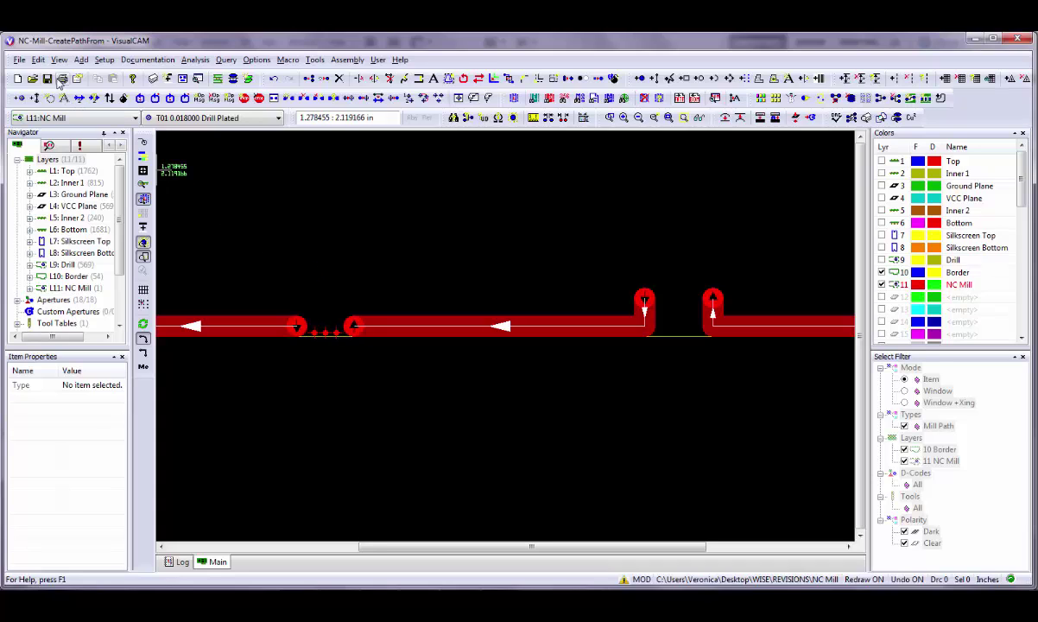
pyautogui.click(38, 60)
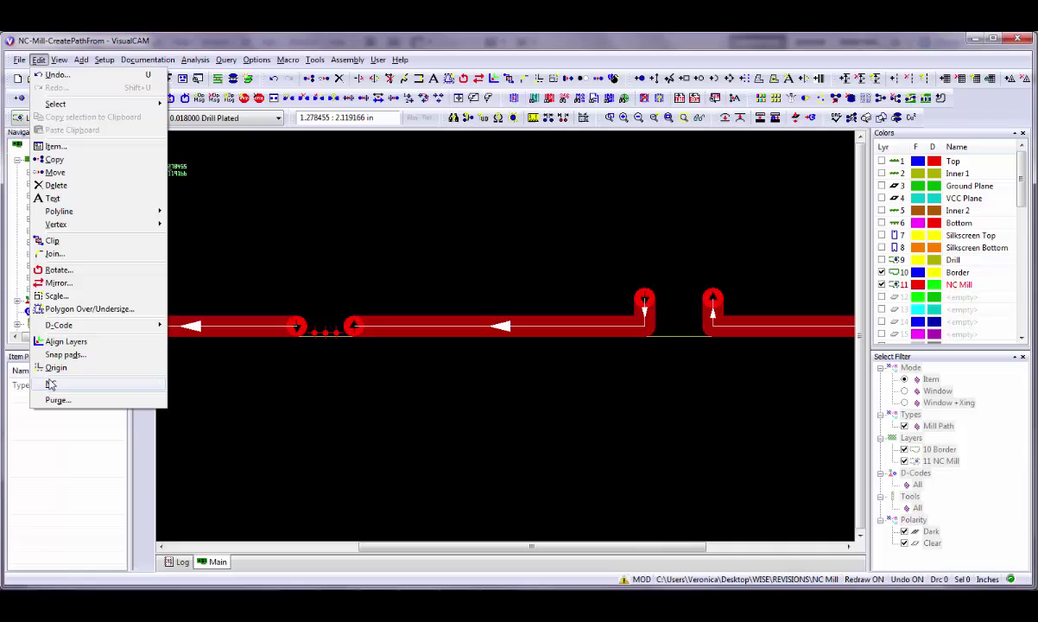
pyautogui.moveTo(50, 384)
pyautogui.moveTo(191, 413)
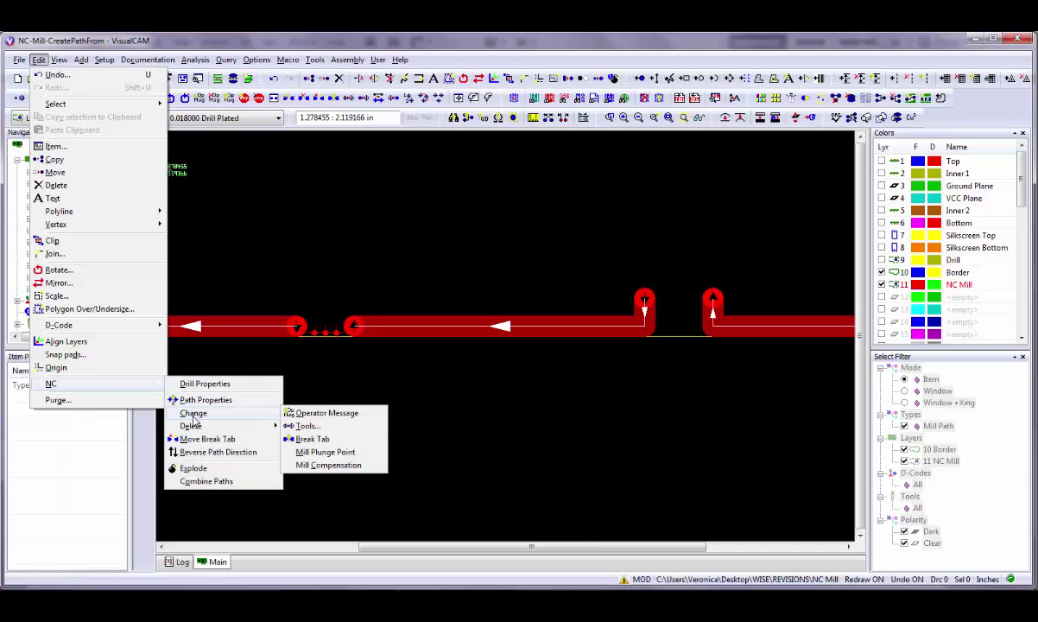
pyautogui.click(304, 439)
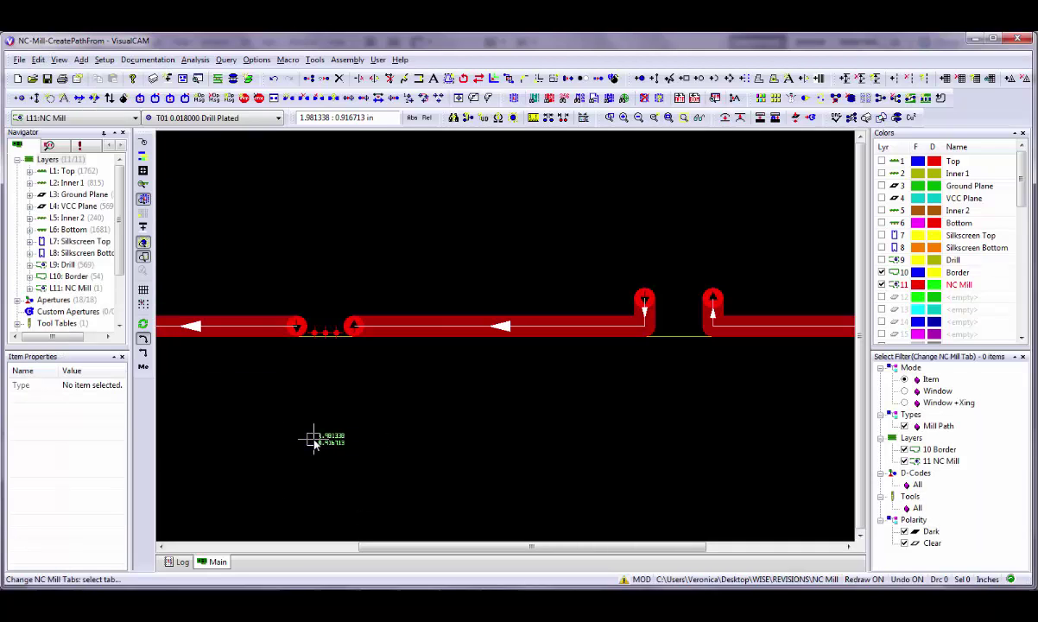
pyautogui.click(324, 332)
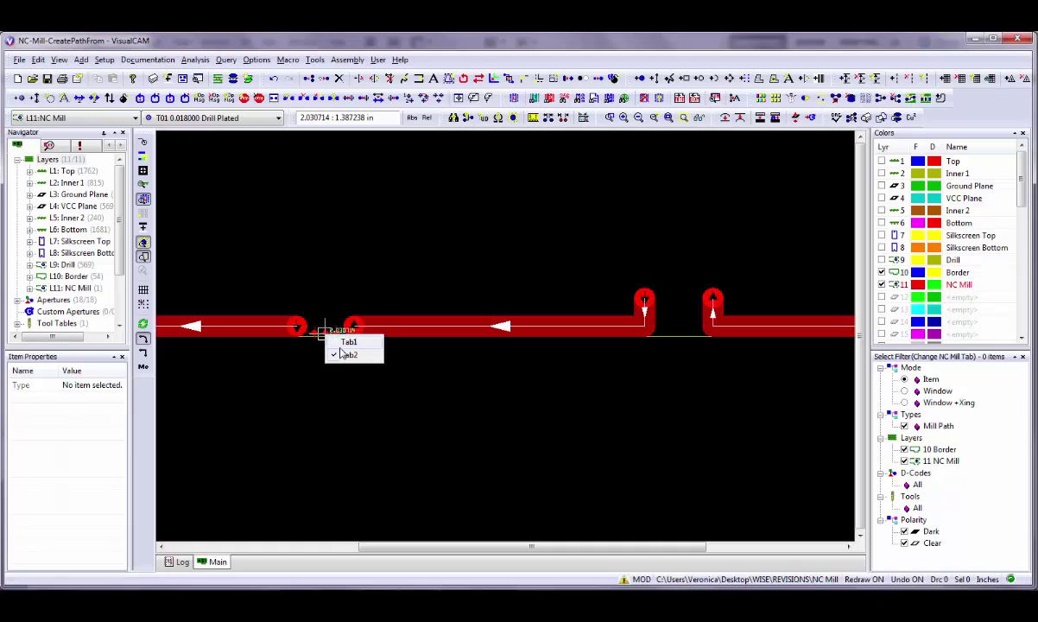
pyautogui.click(328, 341)
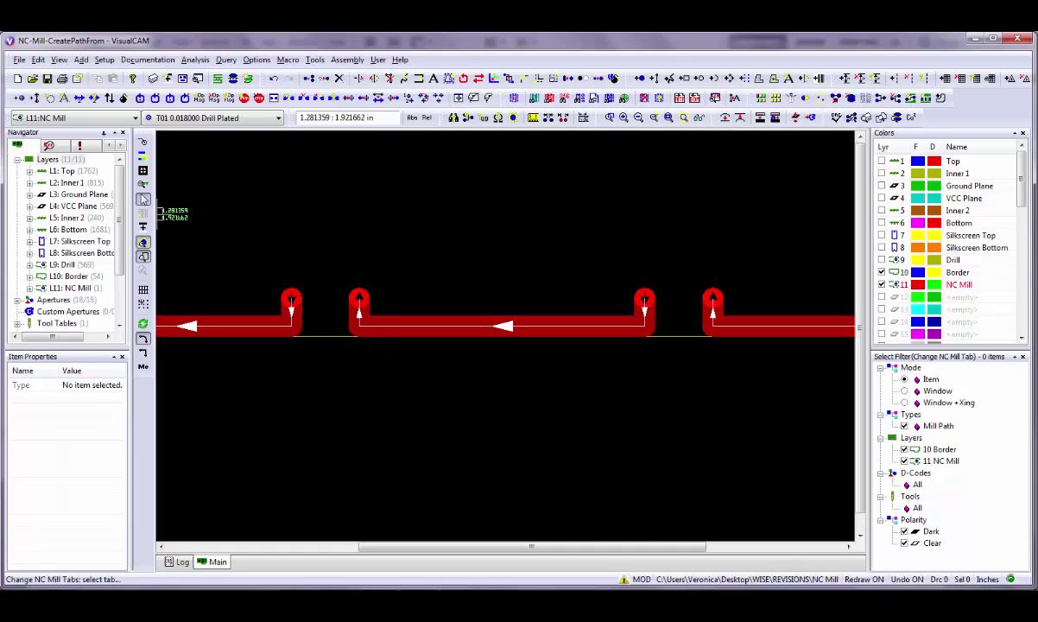
pyautogui.click(104, 59)
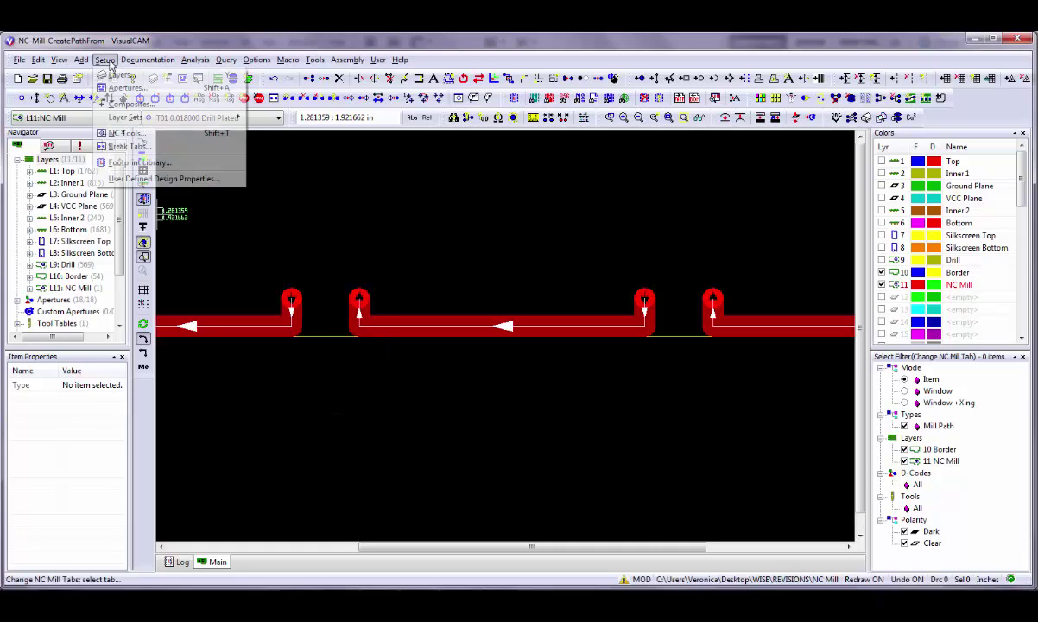
# Set Tab1's type to Stitched Break in the break tab definitions.
pyautogui.click(129, 146)
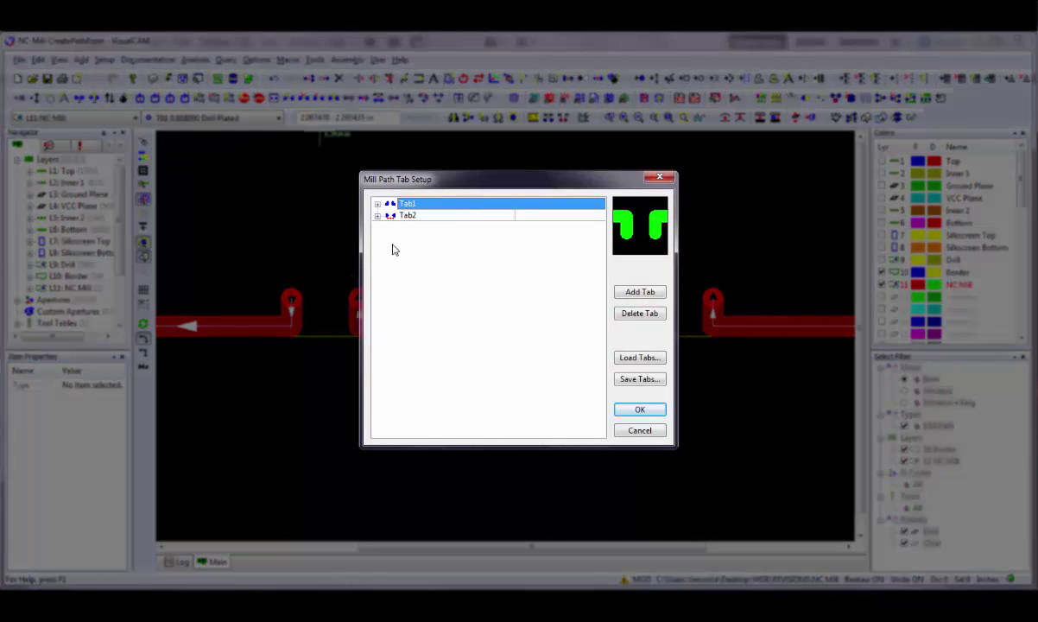
pyautogui.click(377, 204)
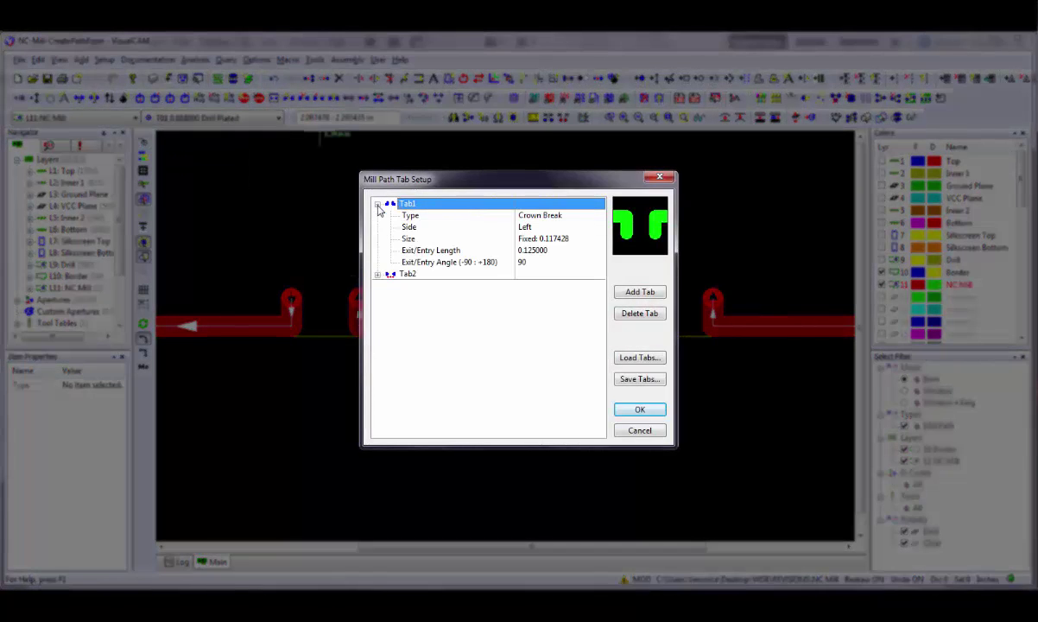
pyautogui.click(377, 274)
pyautogui.click(531, 216)
pyautogui.click(547, 224)
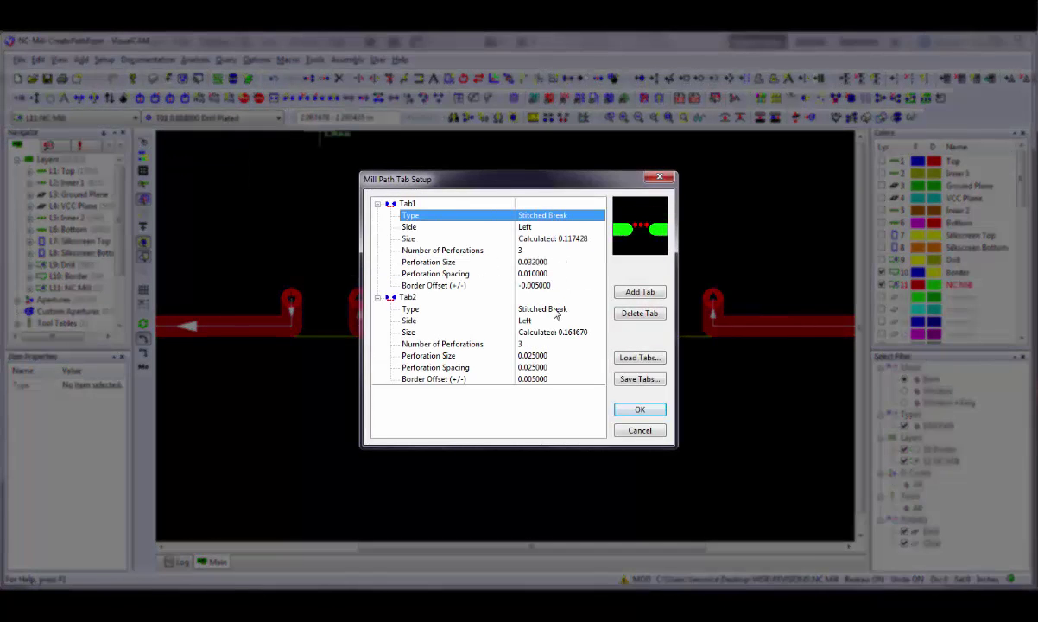
pyautogui.click(377, 204)
pyautogui.click(378, 215)
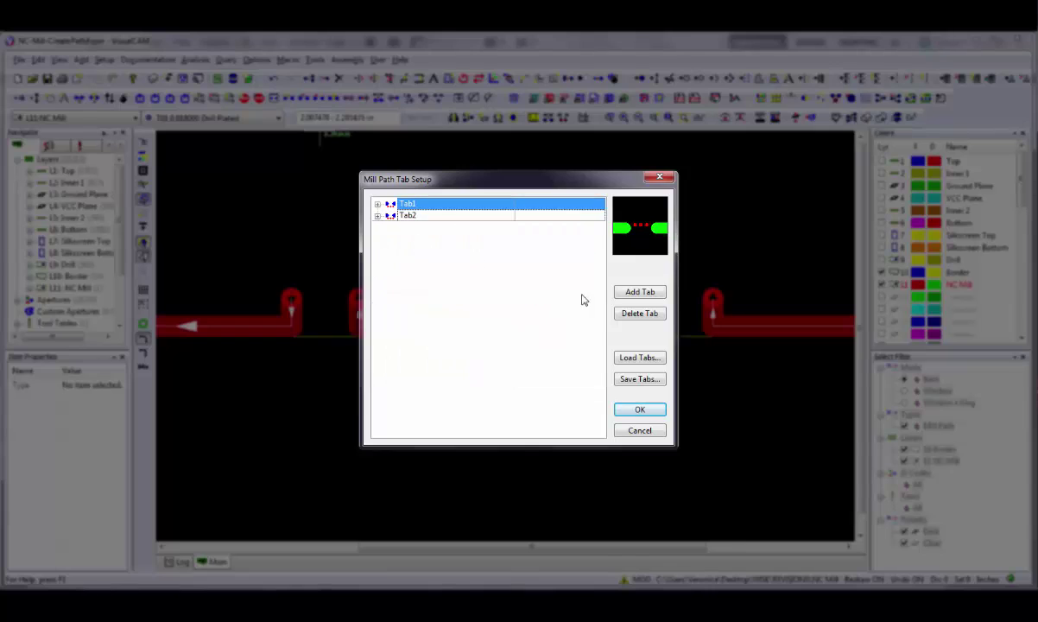
# Add a new break tab definition named Tab3 and expand its properties.
pyautogui.click(640, 292)
pyautogui.click(492, 331)
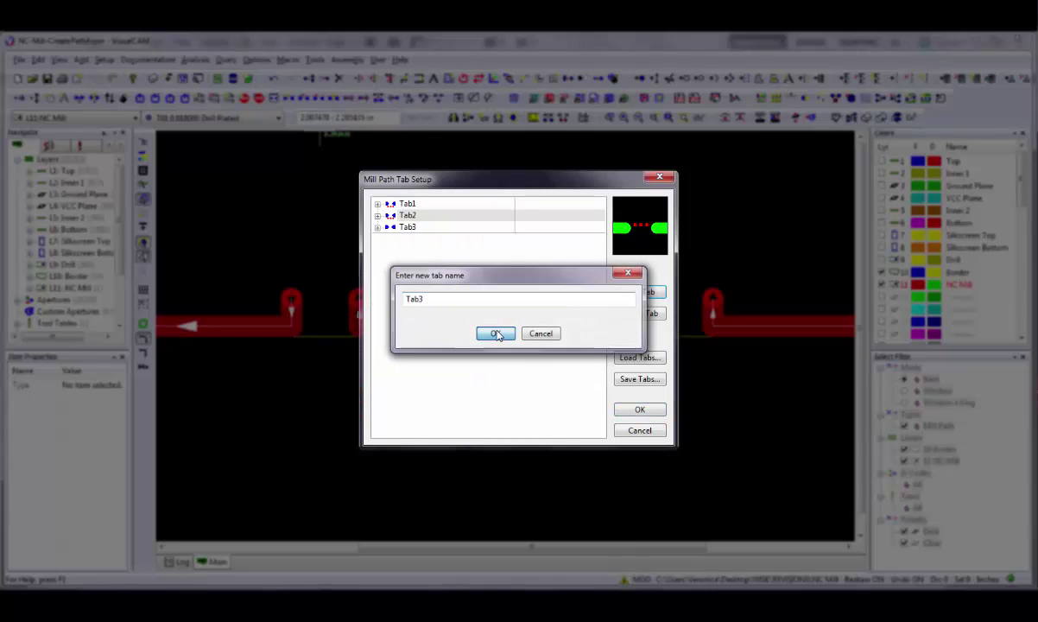
pyautogui.click(378, 226)
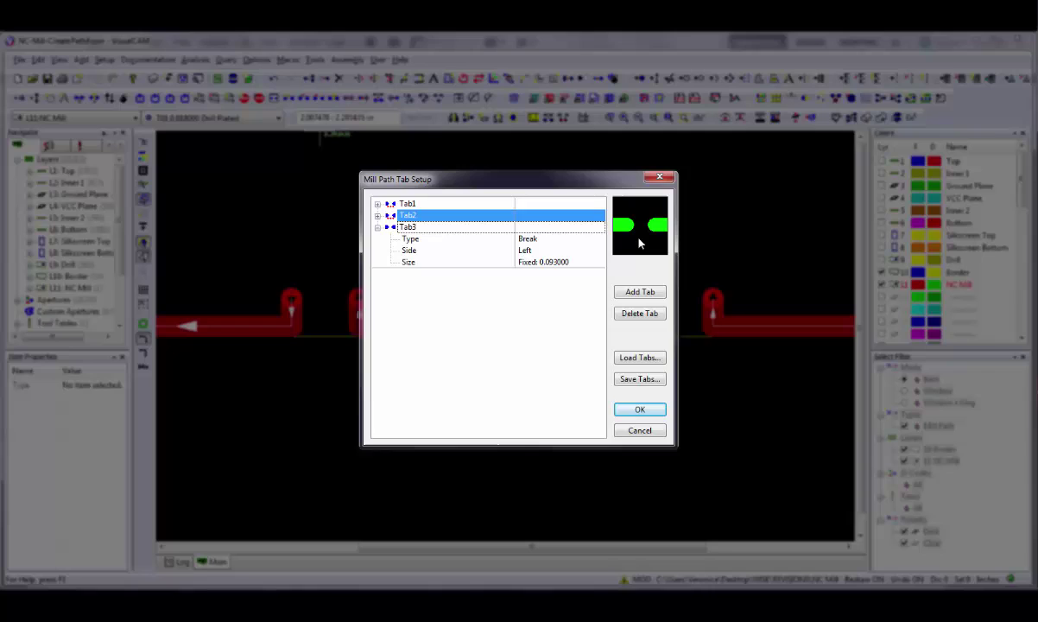
# Make Tab3 a Right-side Stitched Crown Break, keeping its size Calculated.
pyautogui.click(581, 242)
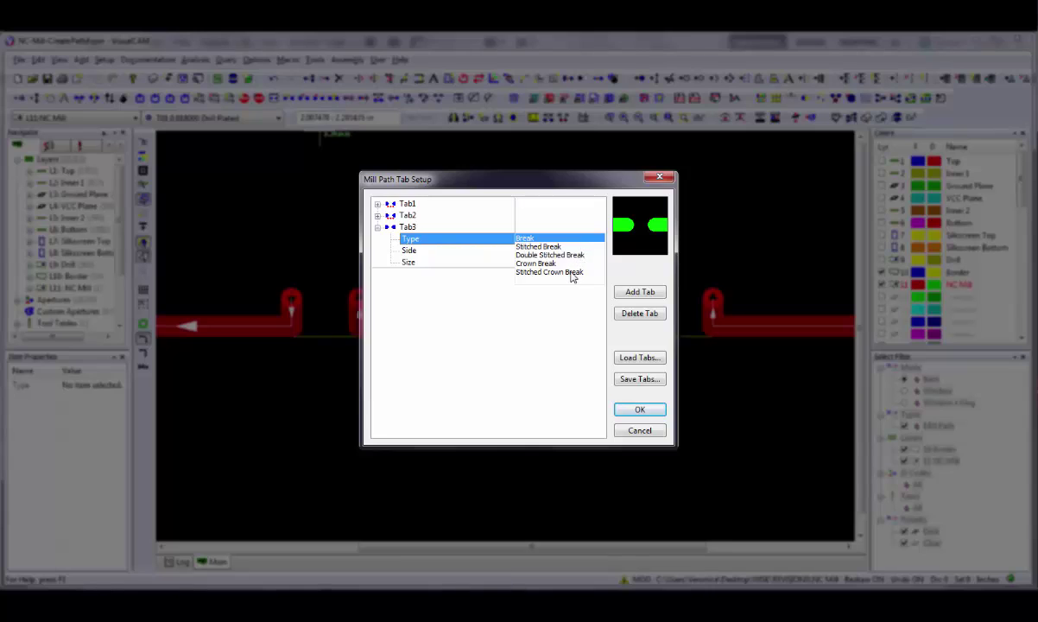
pyautogui.click(571, 273)
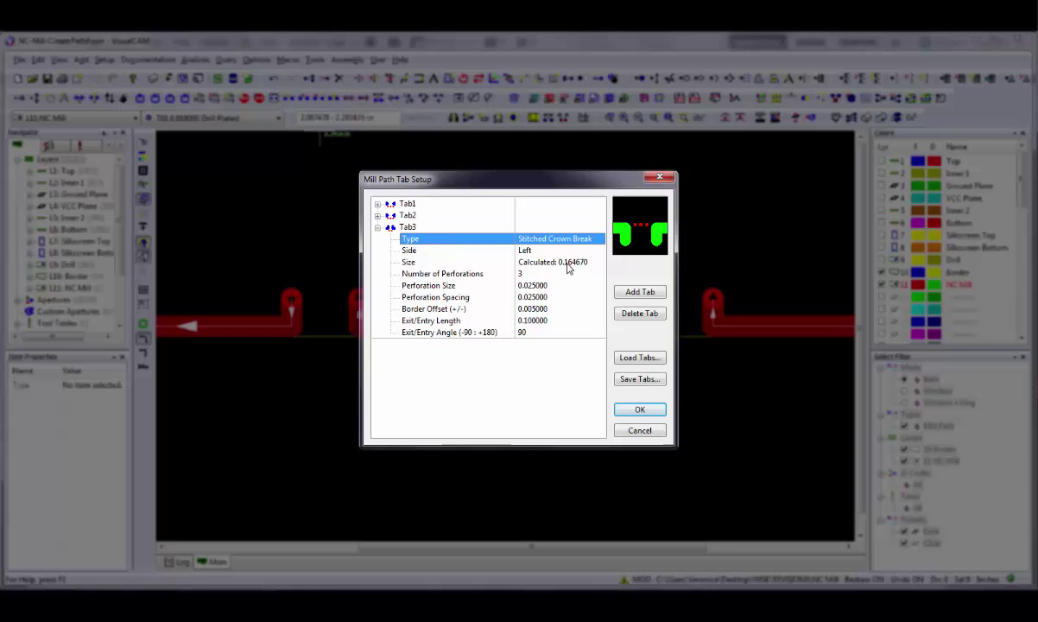
pyautogui.click(566, 250)
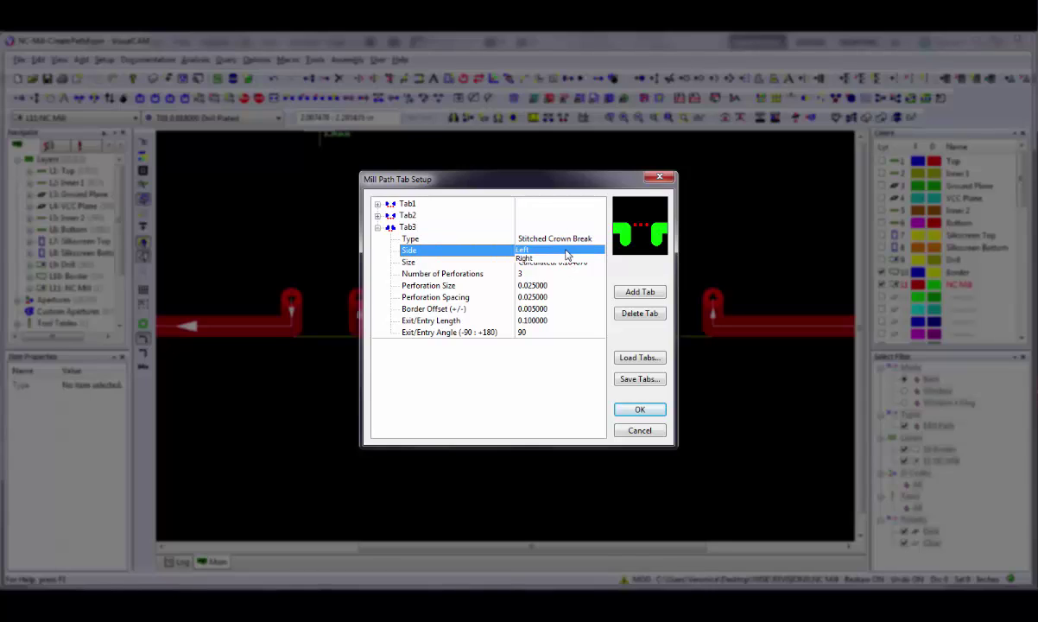
pyautogui.click(561, 259)
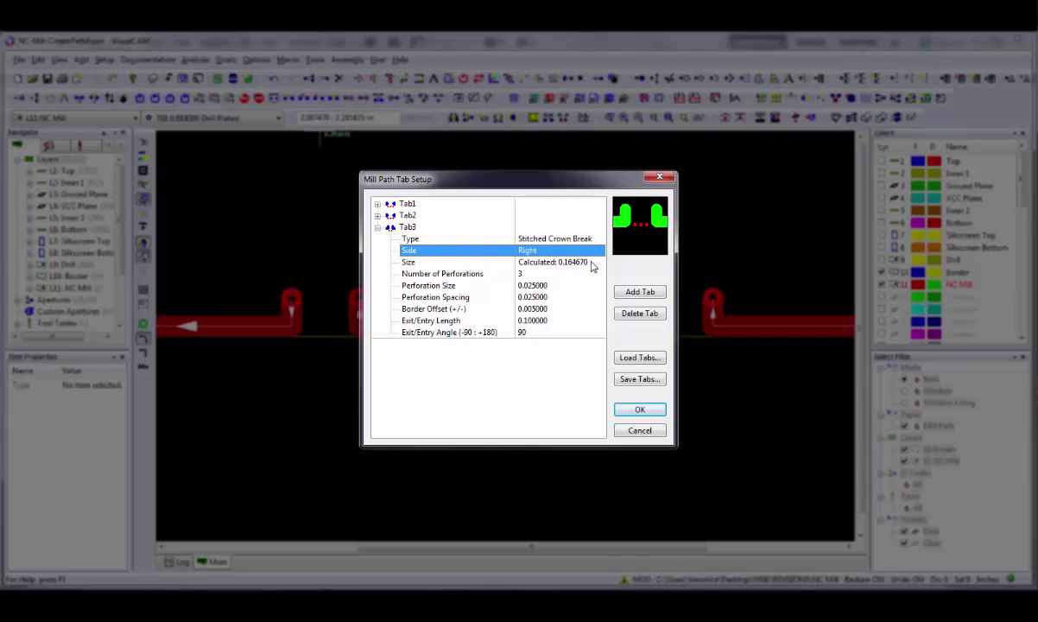
pyautogui.click(593, 264)
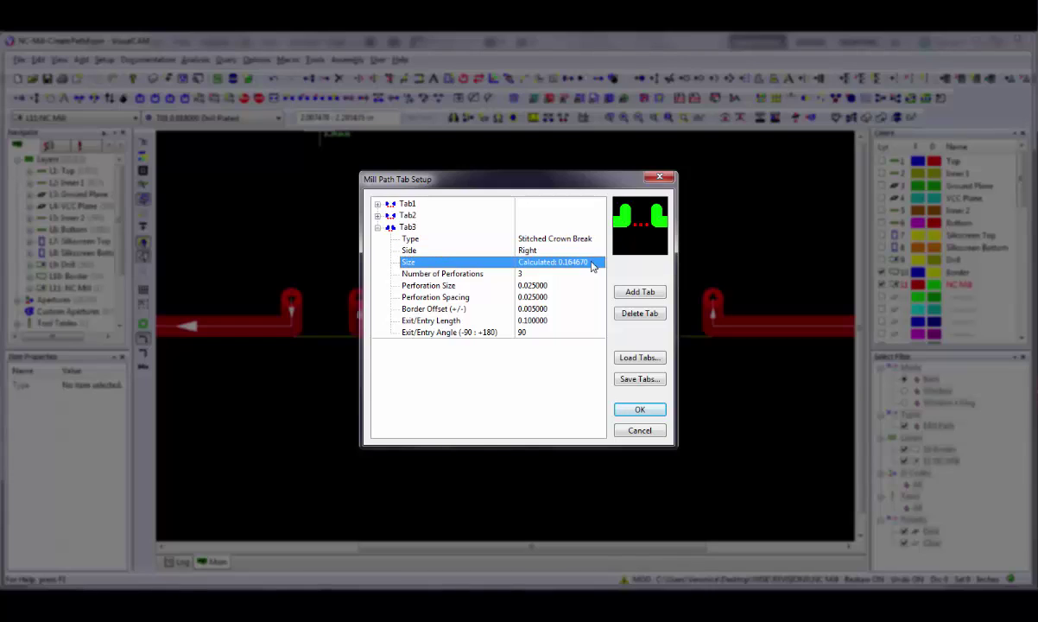
pyautogui.click(593, 266)
pyautogui.click(562, 261)
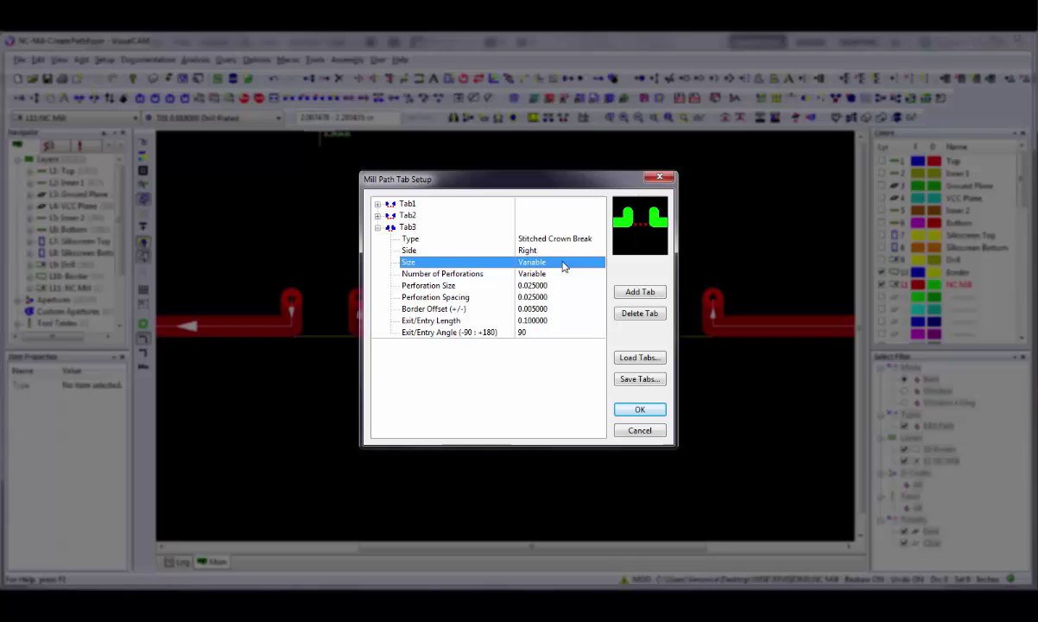
pyautogui.click(580, 267)
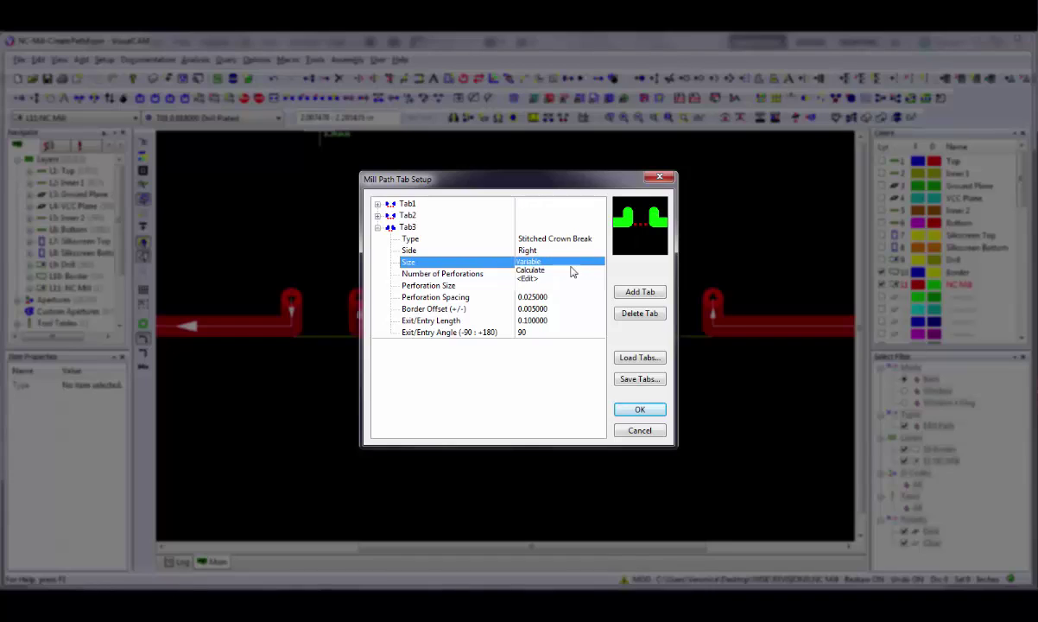
pyautogui.click(573, 271)
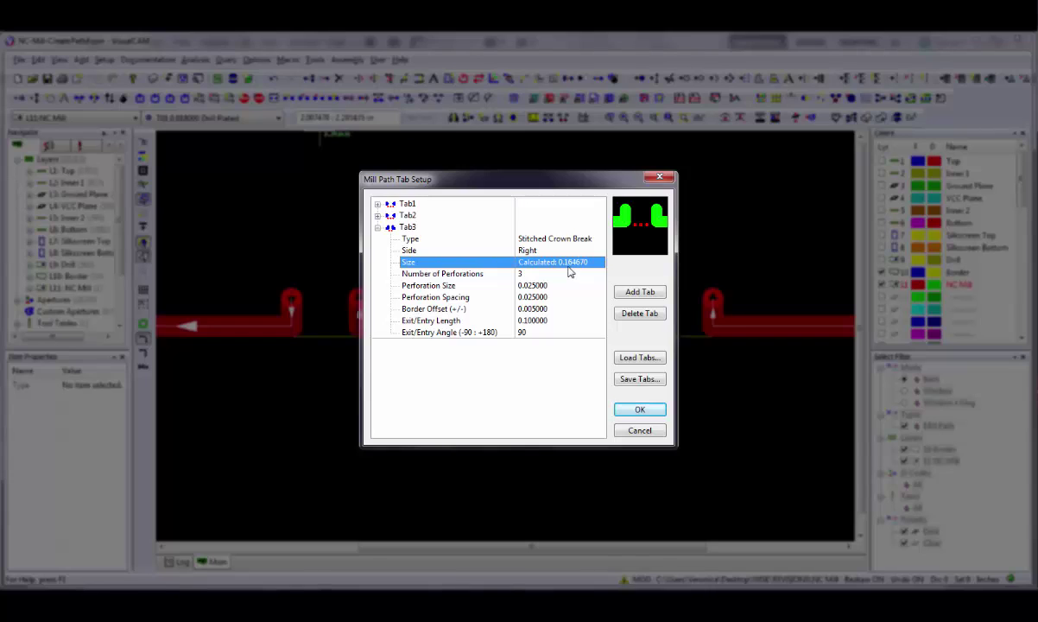
pyautogui.click(594, 264)
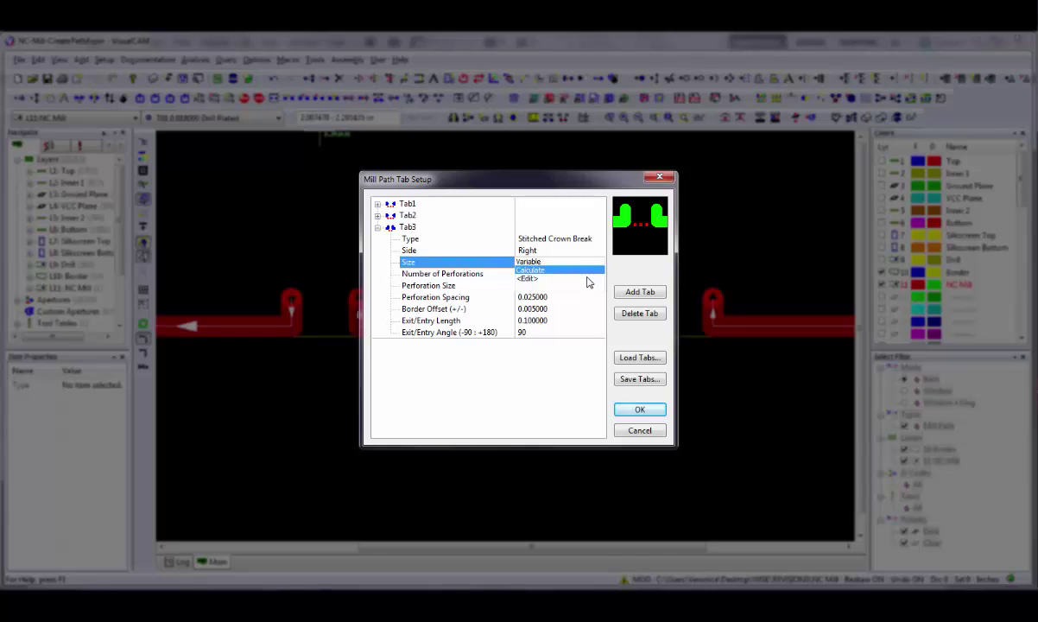
pyautogui.click(588, 280)
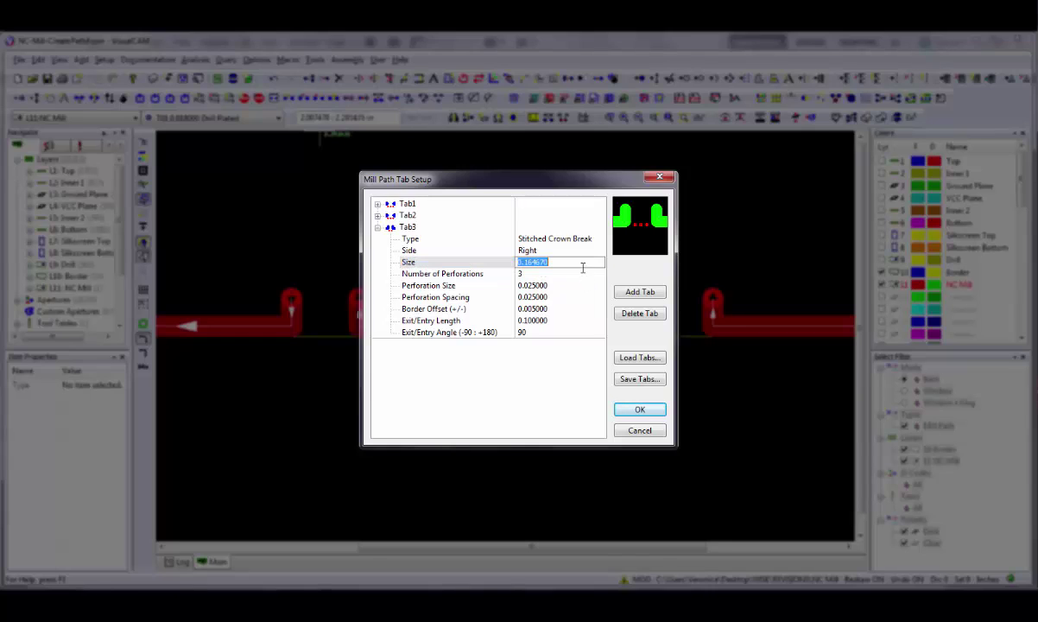
pyautogui.click(587, 268)
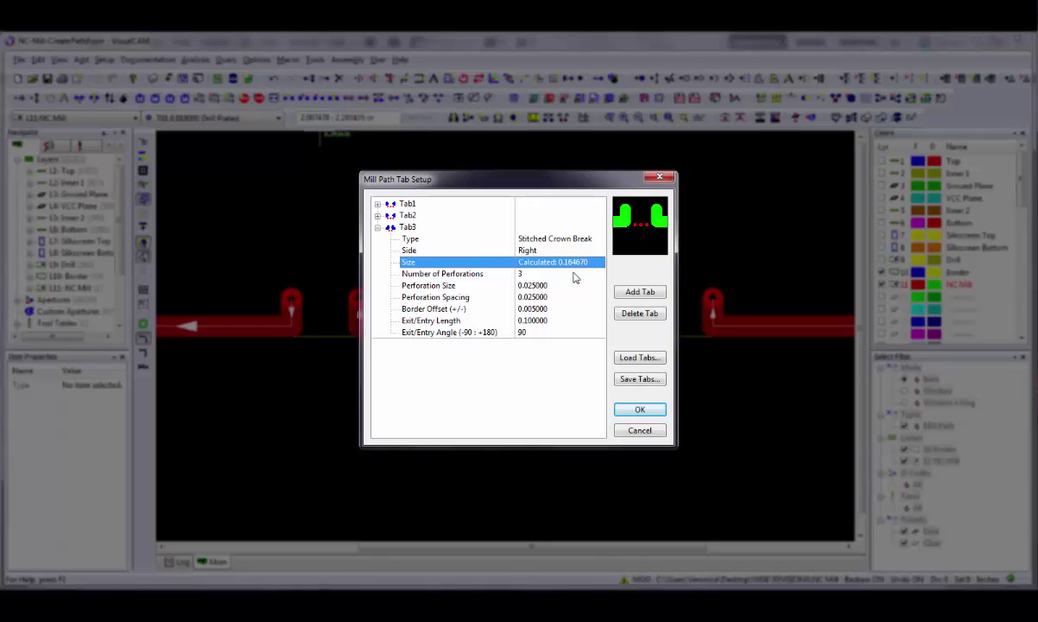
# Give Tab3 4 perforations, 0.005 border offset, 0.1 exit/entry length and 90° angle.
pyautogui.click(574, 275)
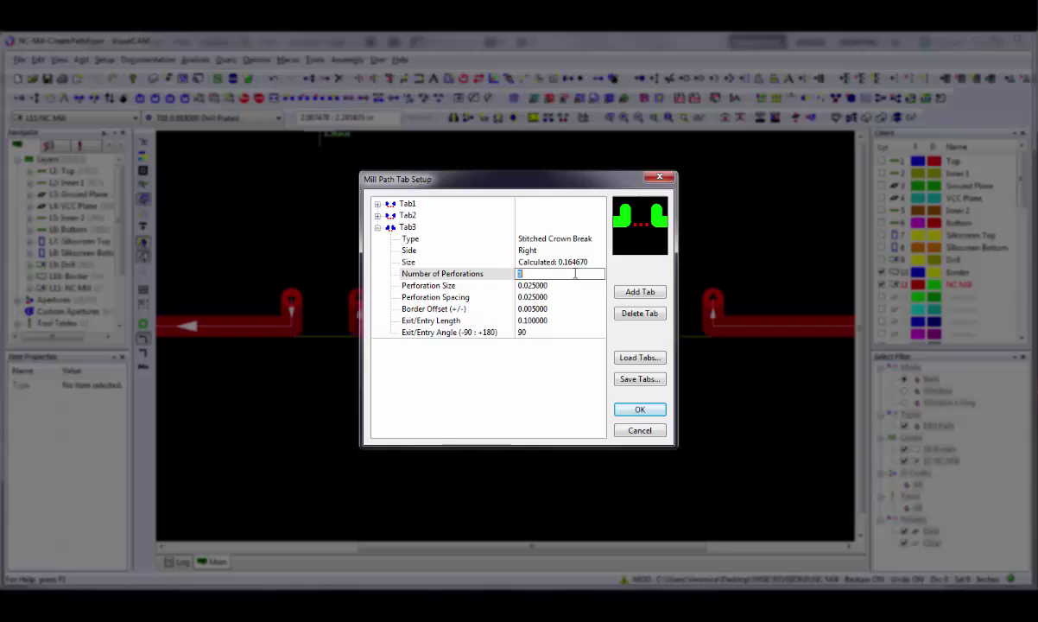
pyautogui.write('4')
pyautogui.click(584, 290)
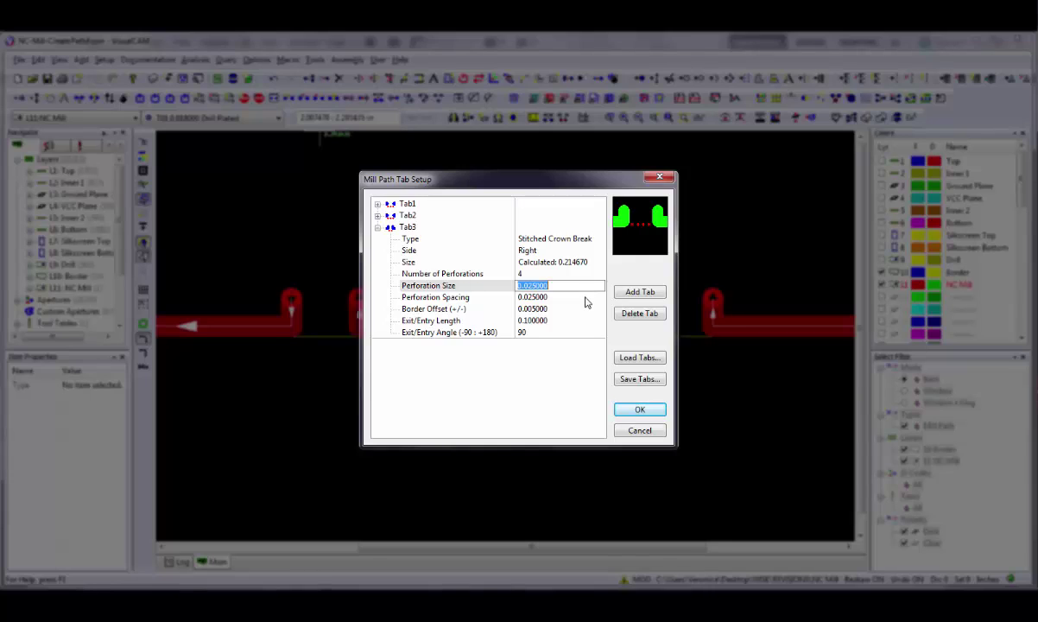
pyautogui.click(585, 301)
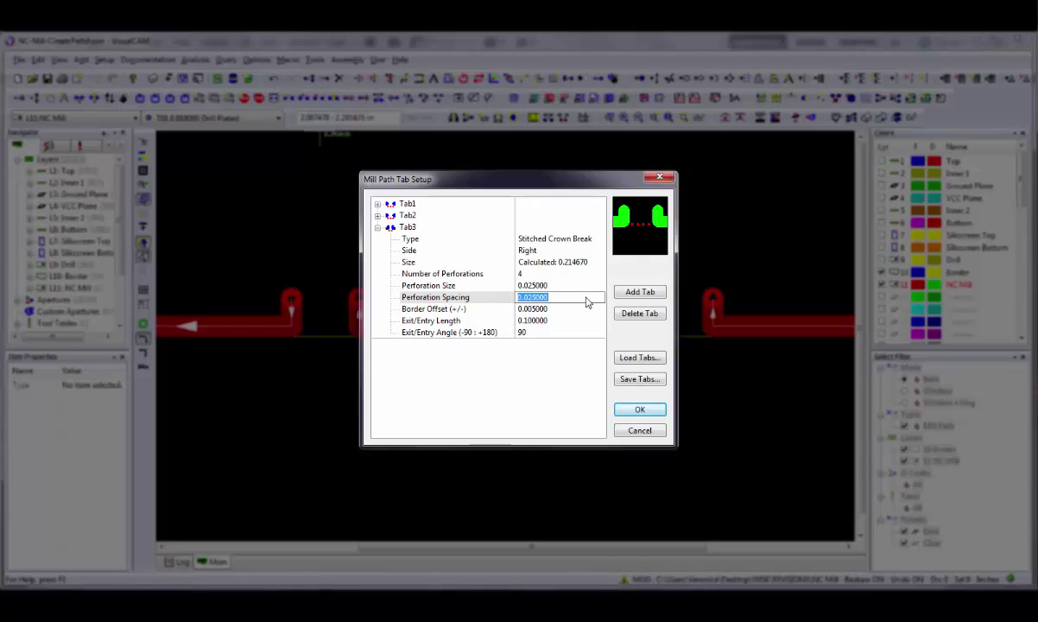
pyautogui.click(588, 309)
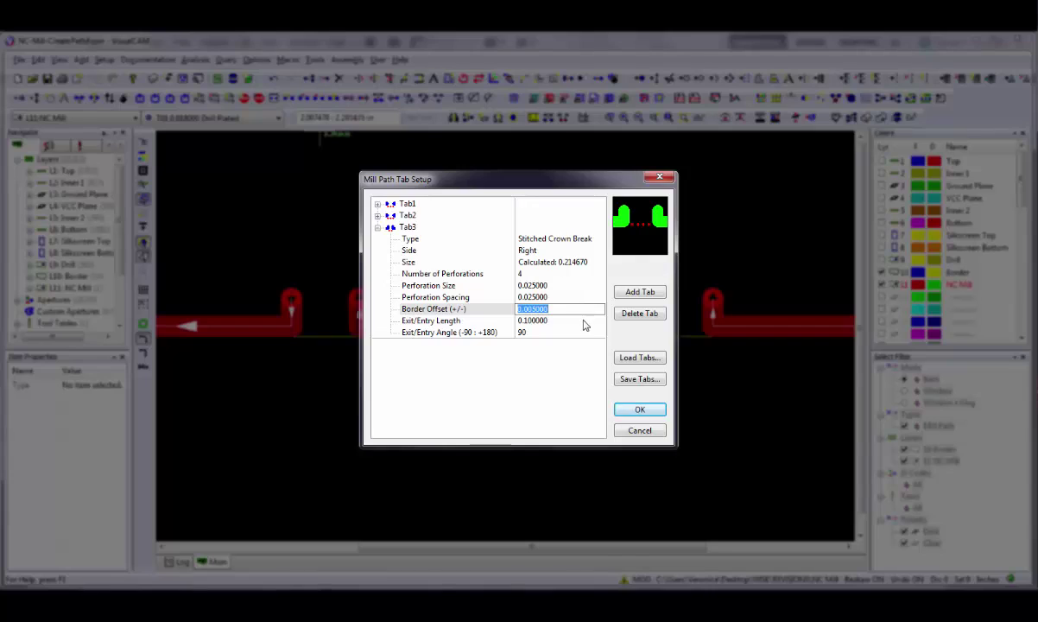
pyautogui.click(584, 321)
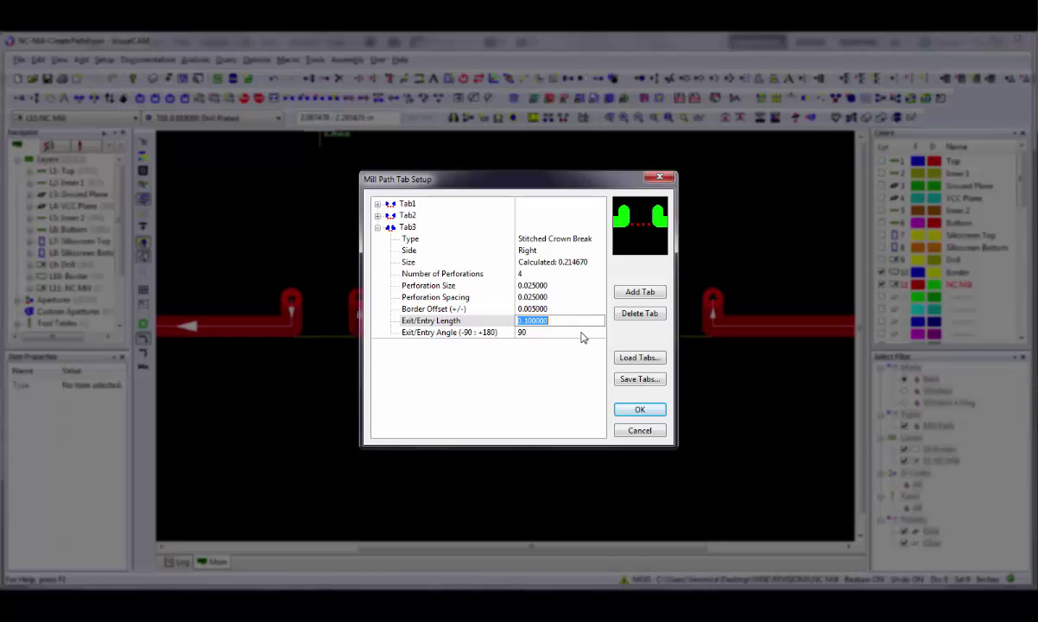
pyautogui.click(582, 334)
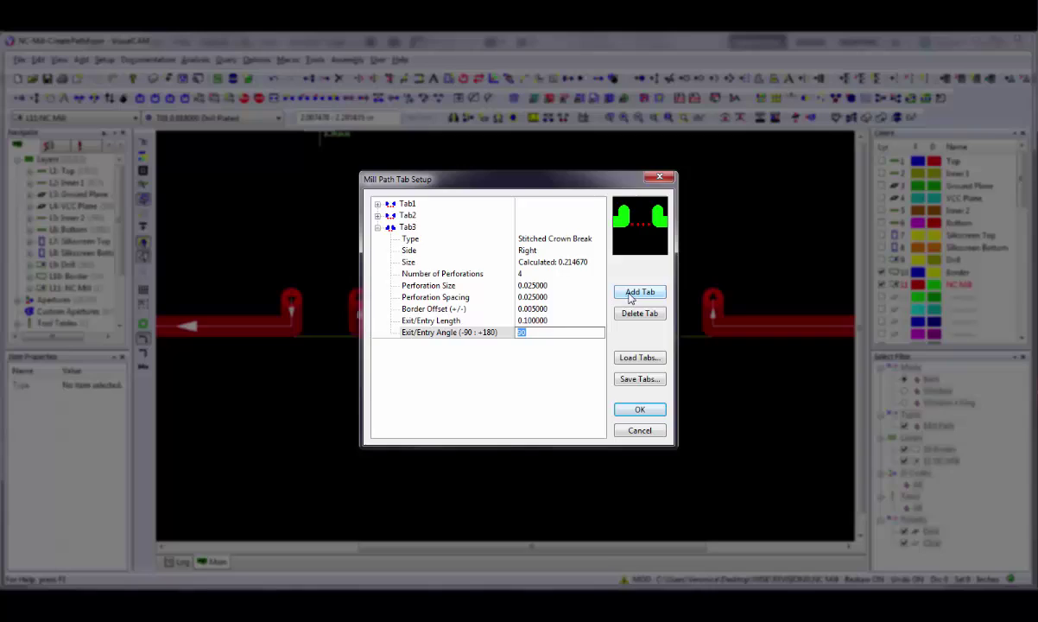
# Decline deleting Tab3 and apply the tab setup with OK.
pyautogui.click(640, 313)
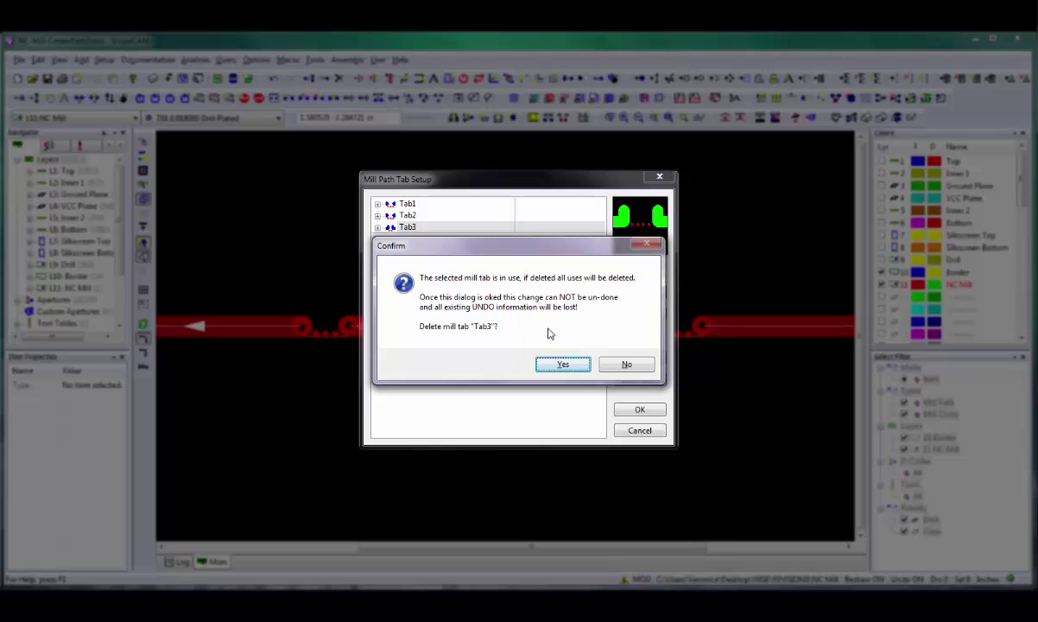
pyautogui.click(620, 366)
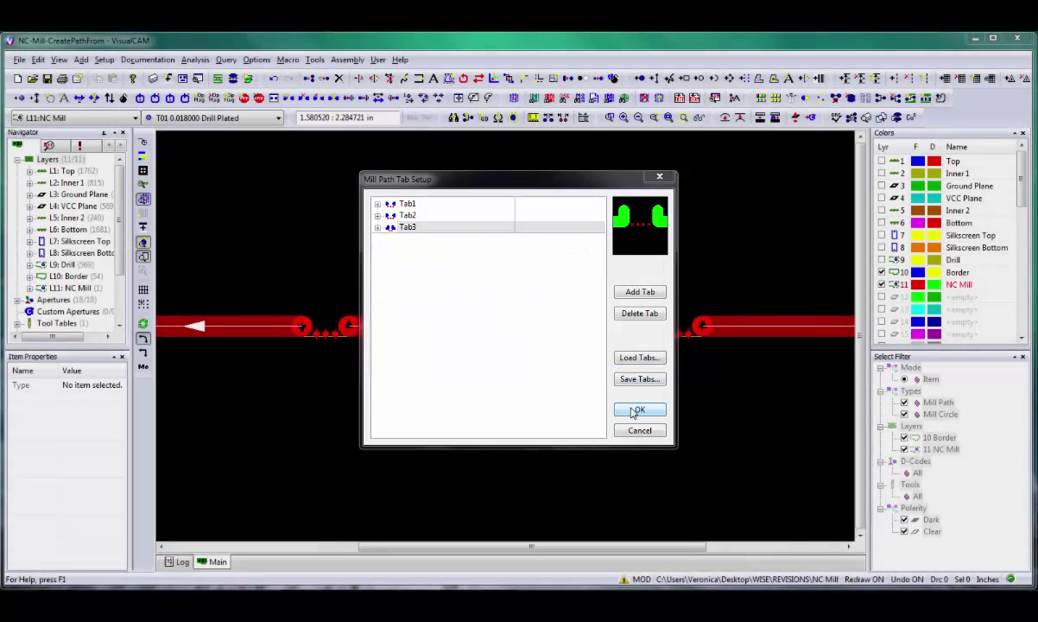
pyautogui.click(636, 411)
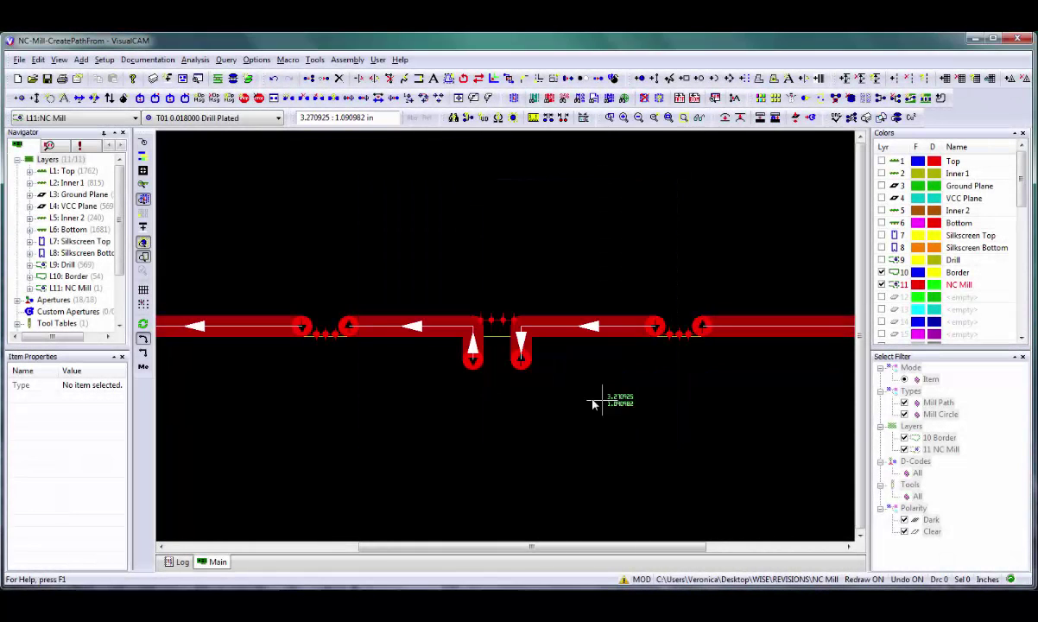
# Switch the centre break tab on the T3 mill path to Tab1, then Tab3.
pyautogui.click(494, 324)
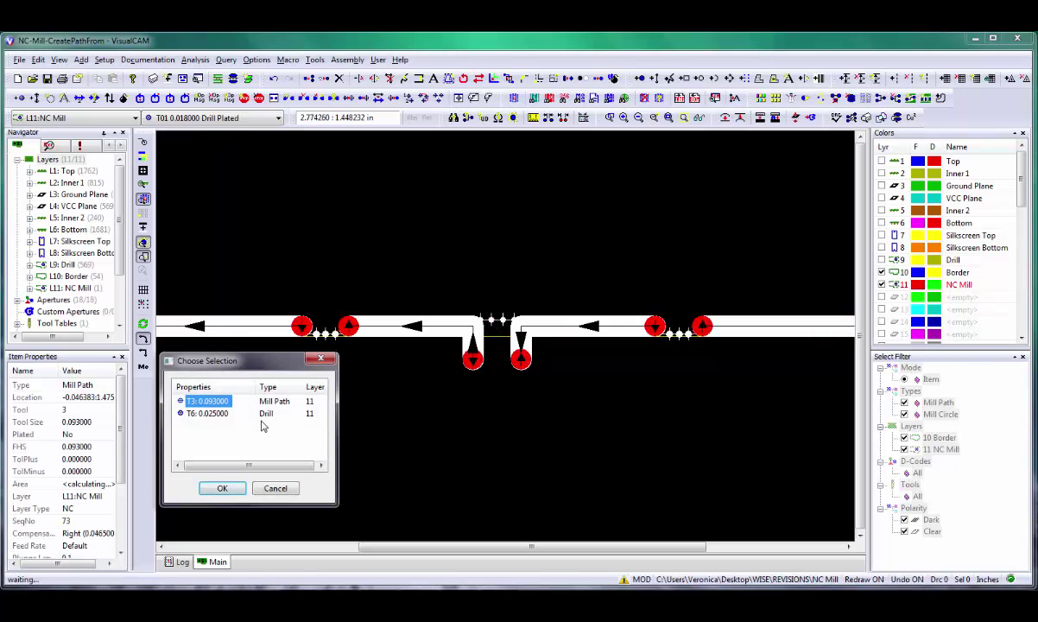
pyautogui.click(222, 489)
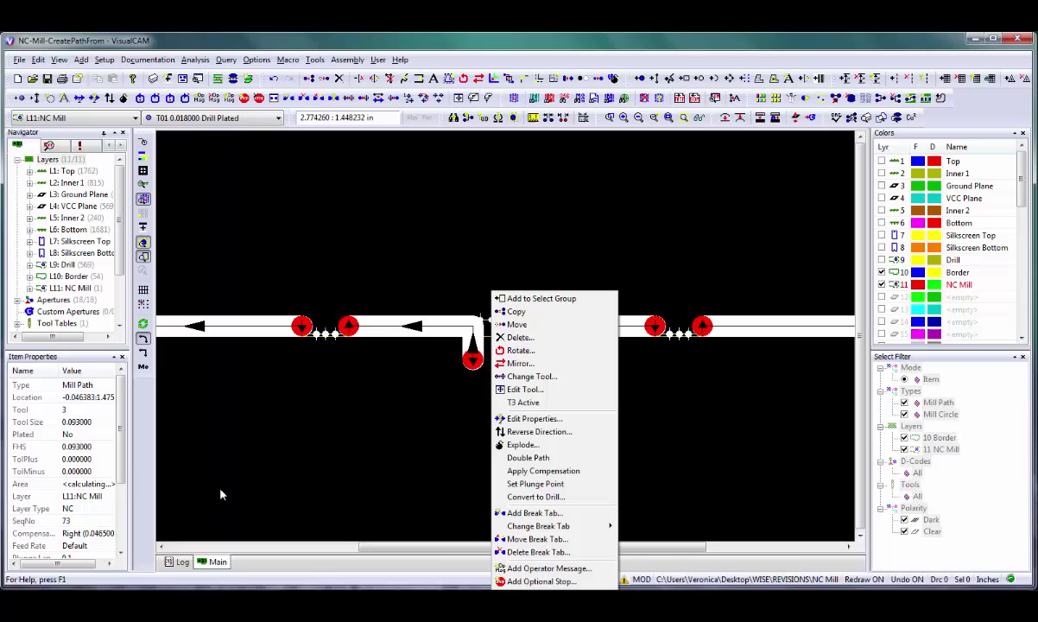
pyautogui.moveTo(544, 529)
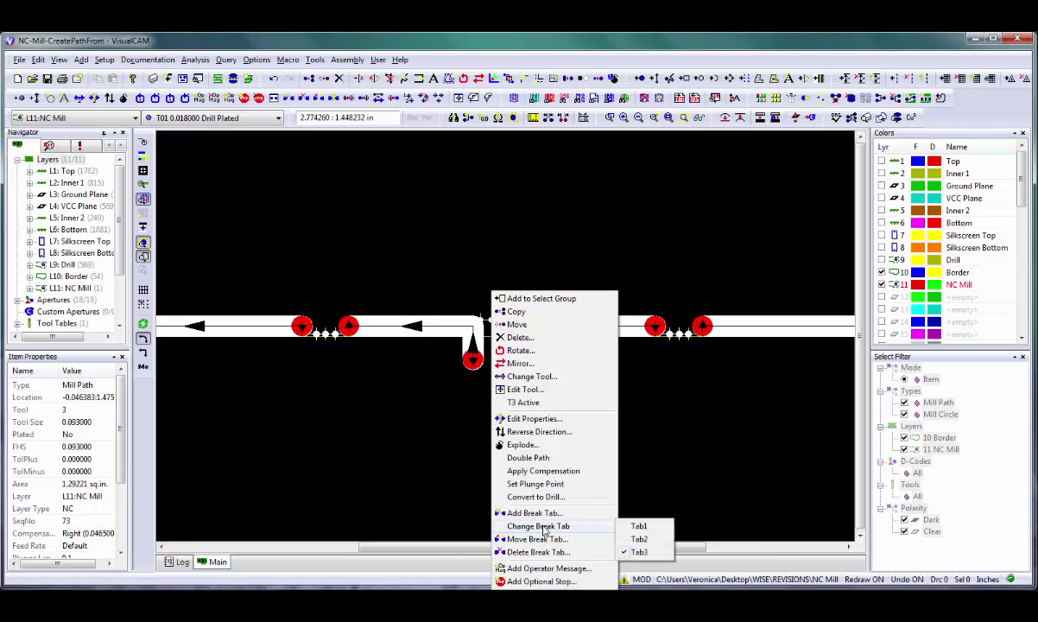
pyautogui.click(637, 526)
pyautogui.rightClick(499, 328)
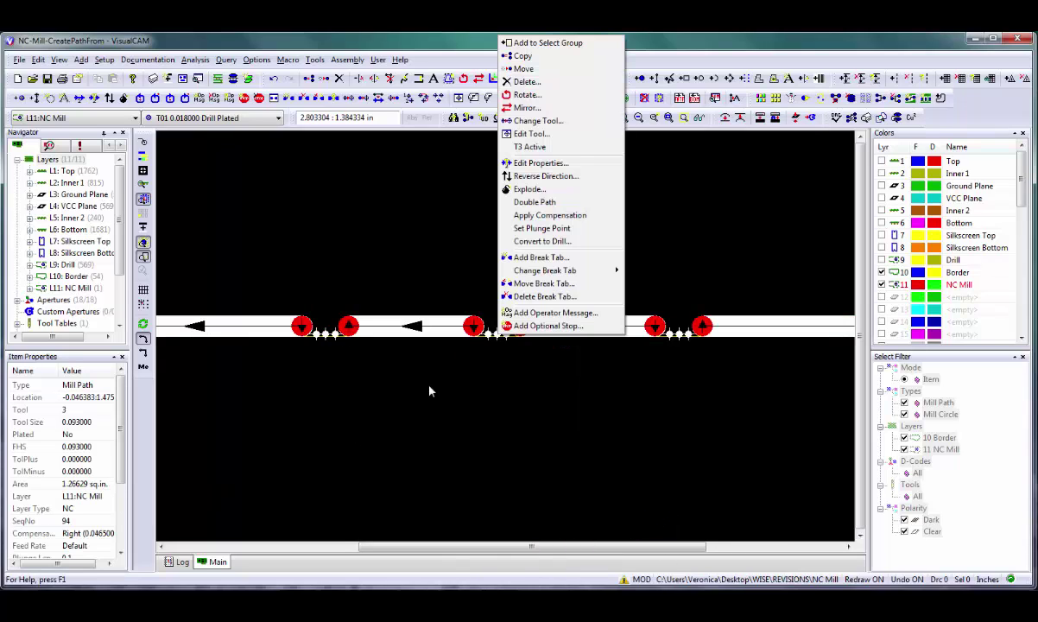
pyautogui.moveTo(553, 270)
pyautogui.click(646, 296)
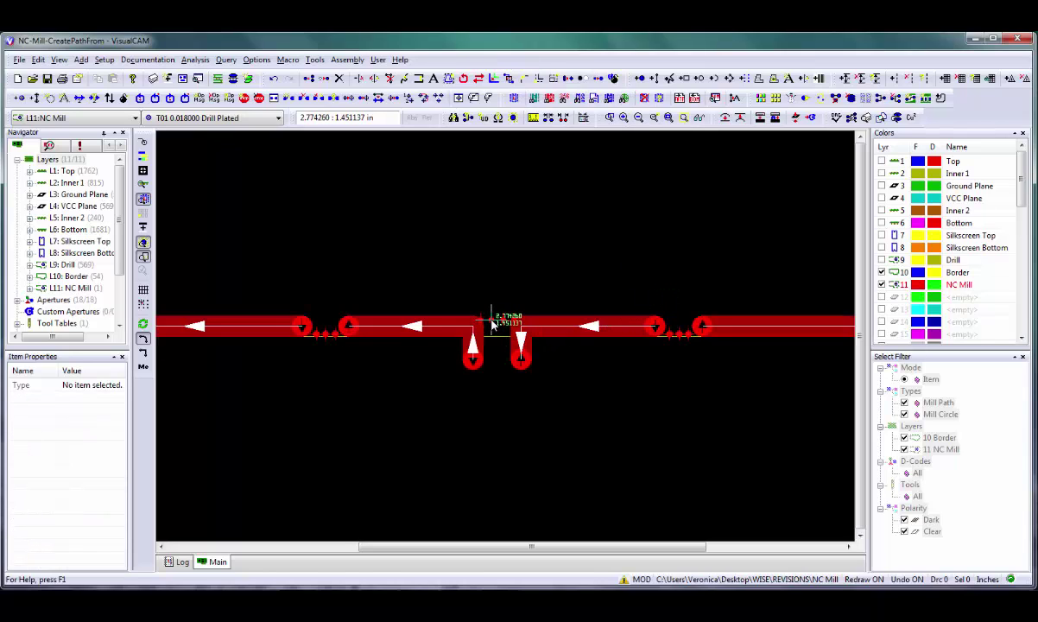
# Delete the break tab from the centre of the mill path.
pyautogui.rightClick(492, 324)
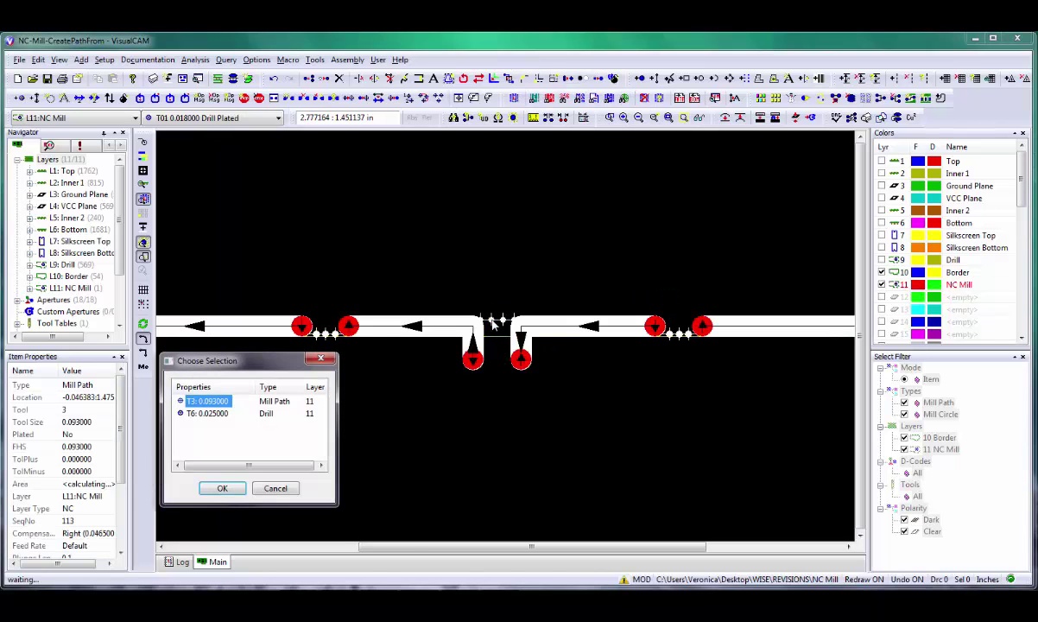
pyautogui.click(216, 489)
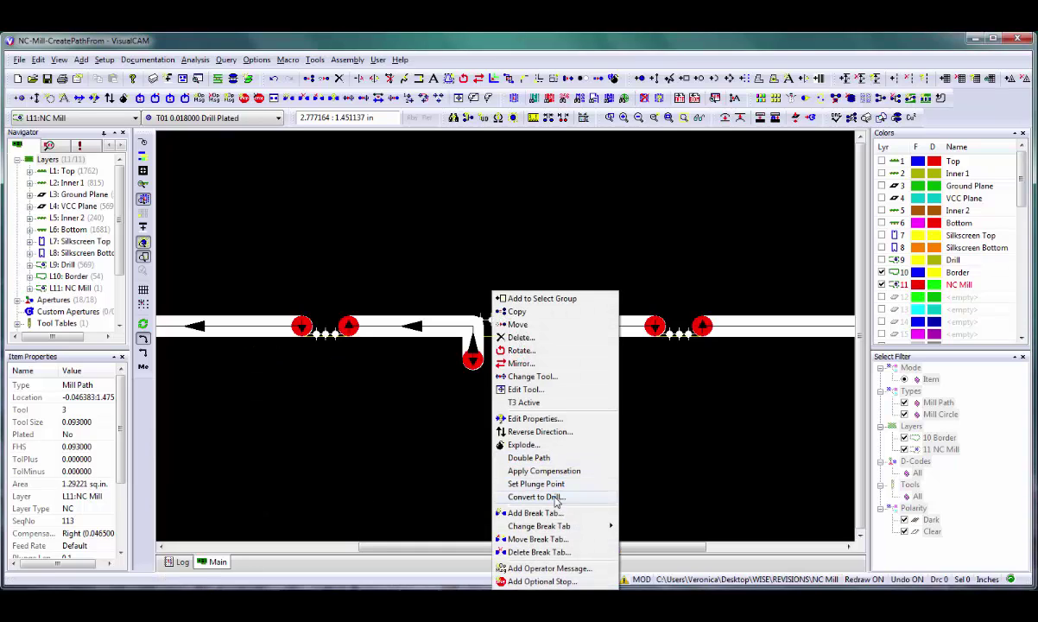
pyautogui.click(542, 560)
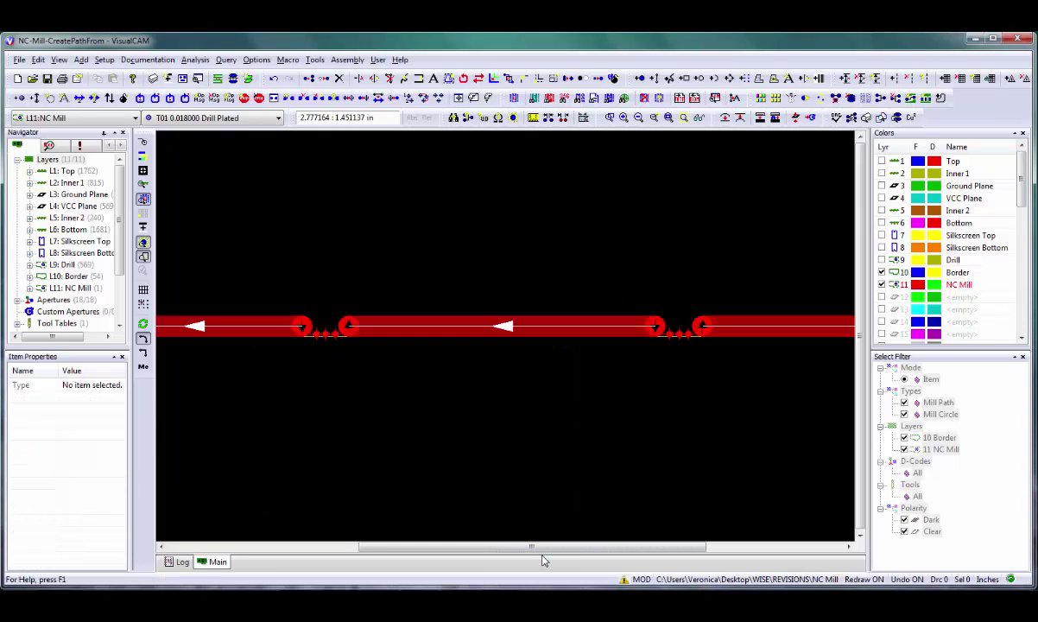
# Reopen Mill Path Tab Setup and expand Tab3's settings.
pyautogui.click(105, 59)
pyautogui.click(130, 146)
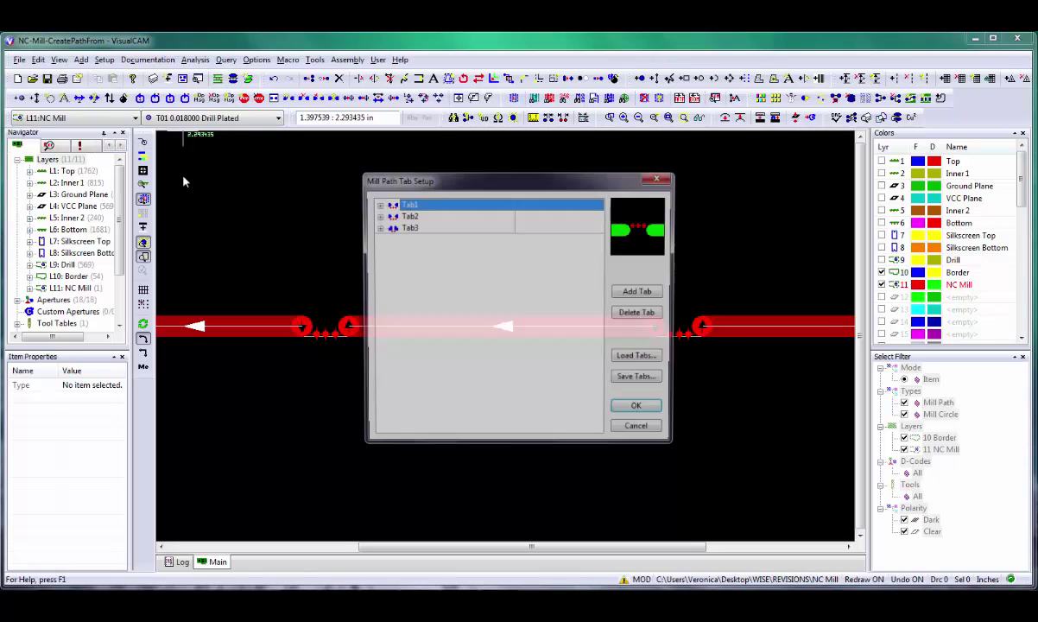
pyautogui.click(378, 228)
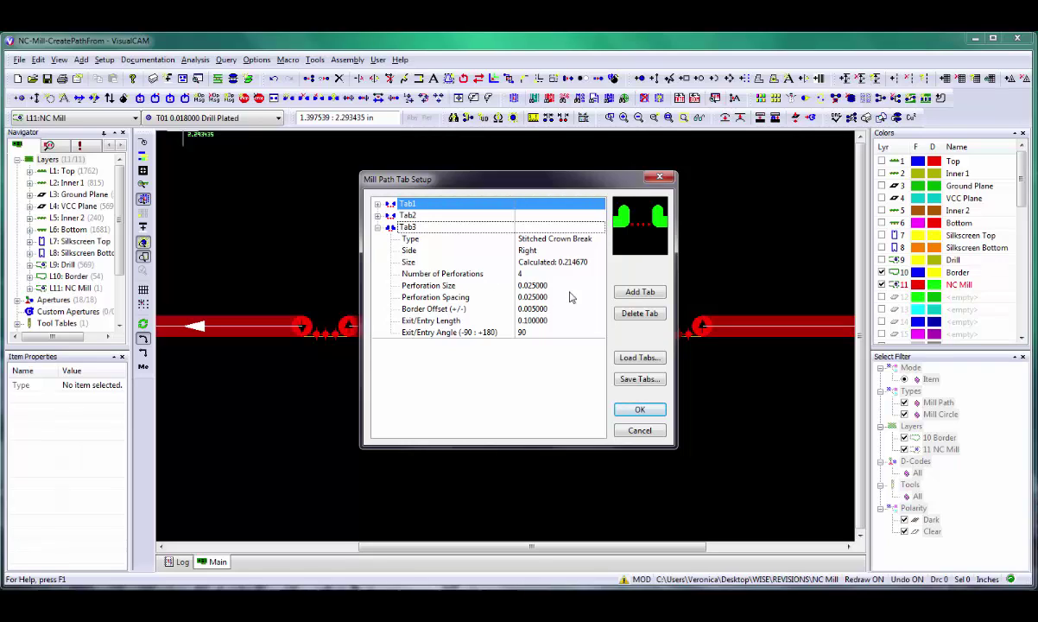
# Open Save Tabs and Load Tabs, cancelling each without choosing a file.
pyautogui.click(628, 380)
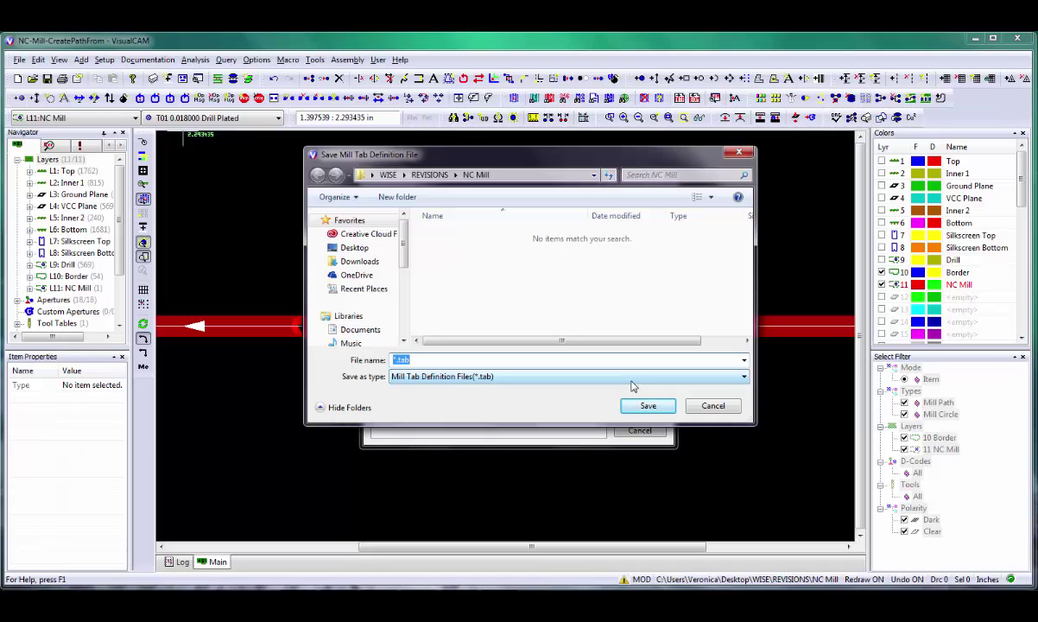
pyautogui.click(712, 406)
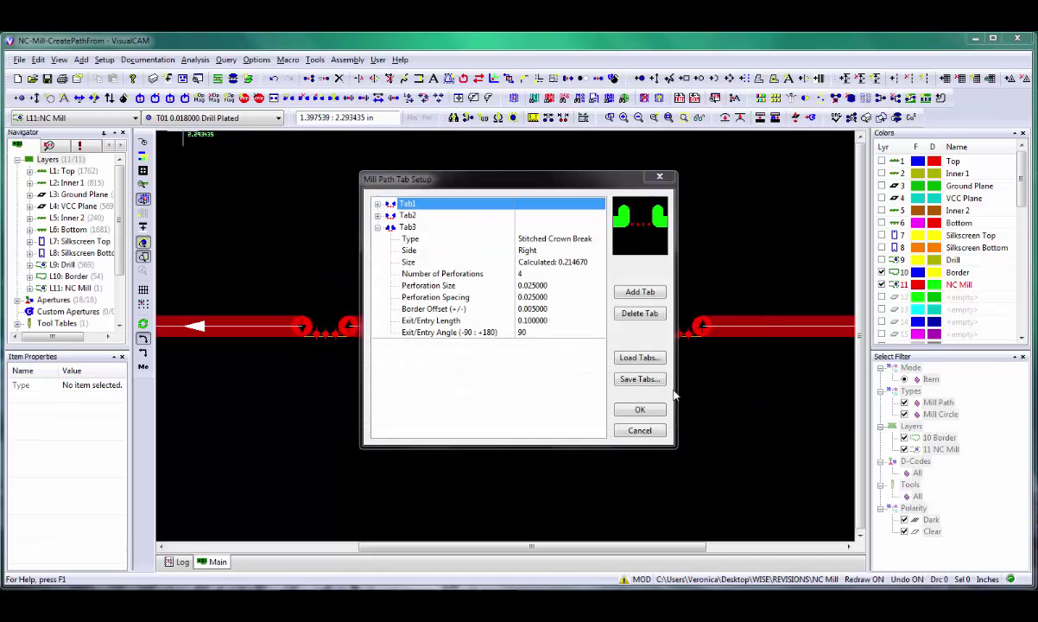
pyautogui.click(639, 361)
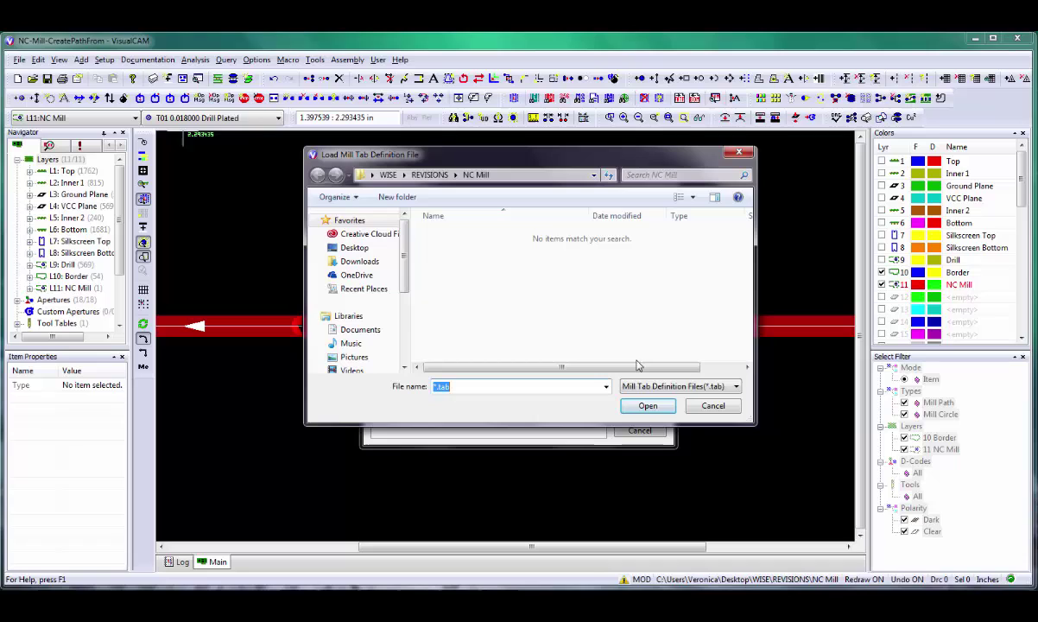
pyautogui.click(710, 406)
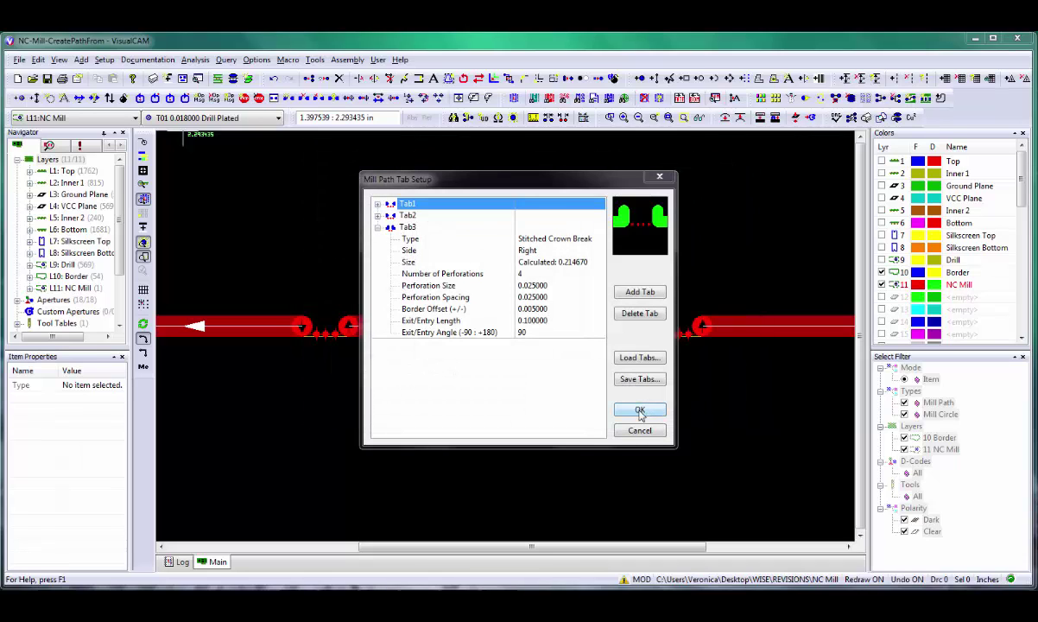
# Keep the tab settings and add a break tab at the centre of the T3 outline mill path.
pyautogui.click(640, 411)
pyautogui.click(506, 331)
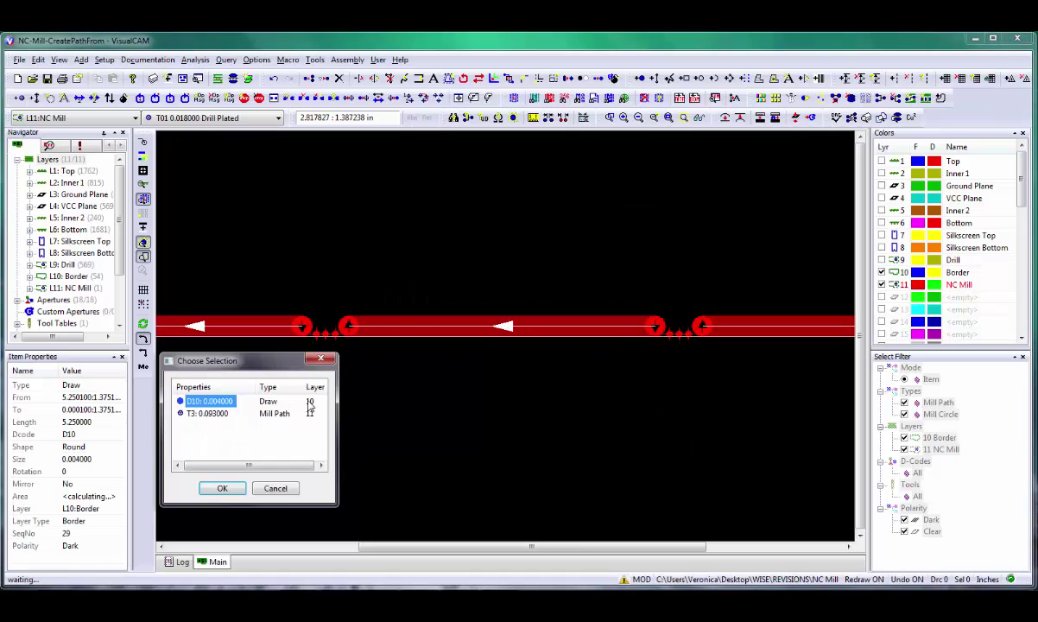
pyautogui.click(223, 413)
pyautogui.click(222, 488)
pyautogui.click(527, 295)
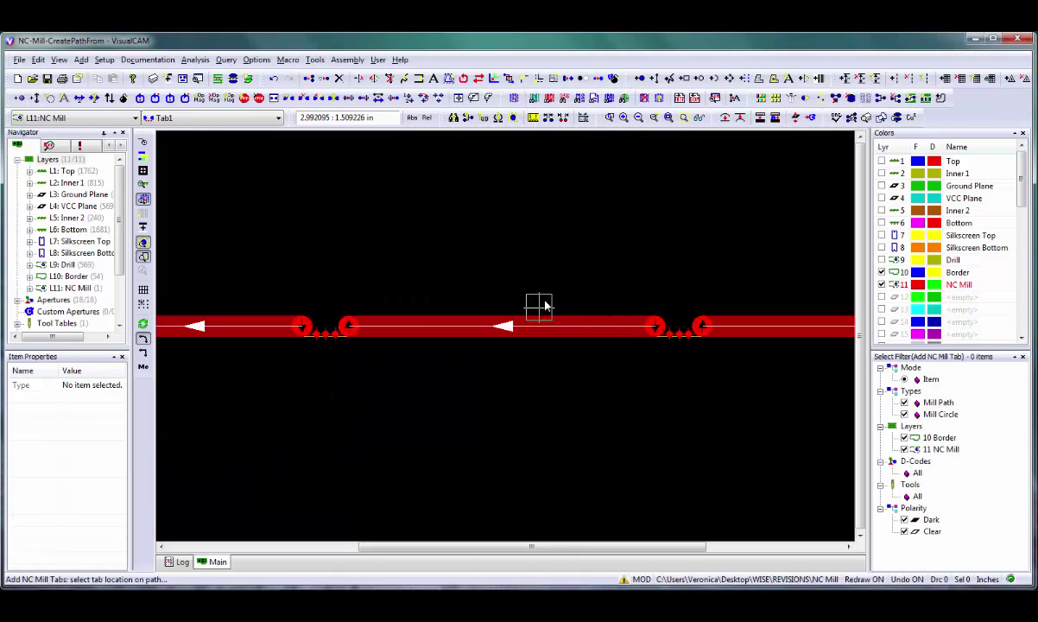
pyautogui.click(510, 328)
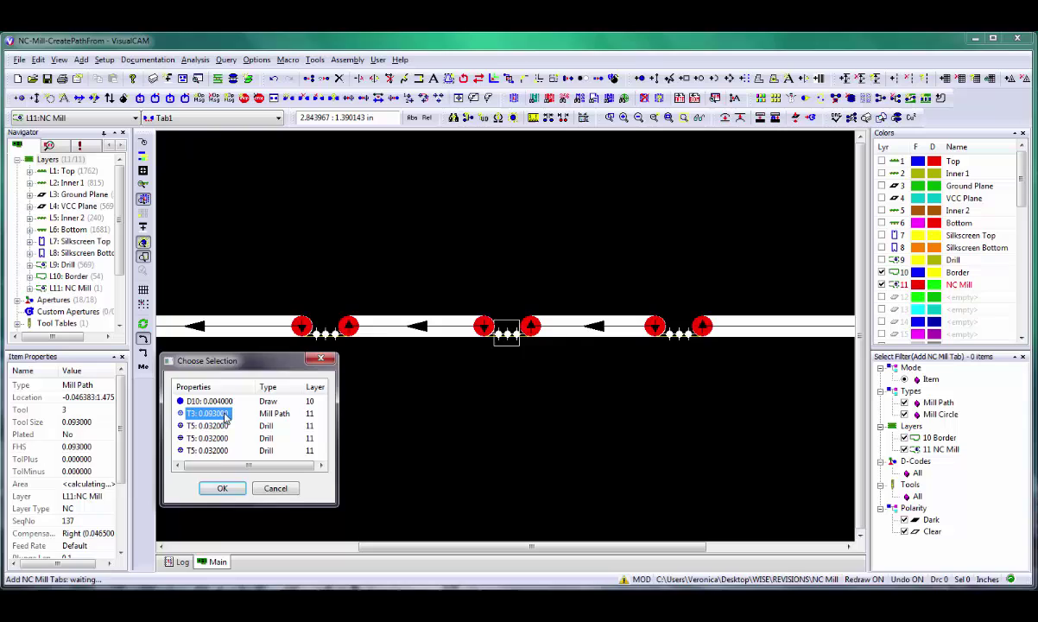
# Assign the new tab to the T3 path, change its type, and begin moving it elsewhere.
pyautogui.doubleClick(278, 465)
pyautogui.click(652, 298)
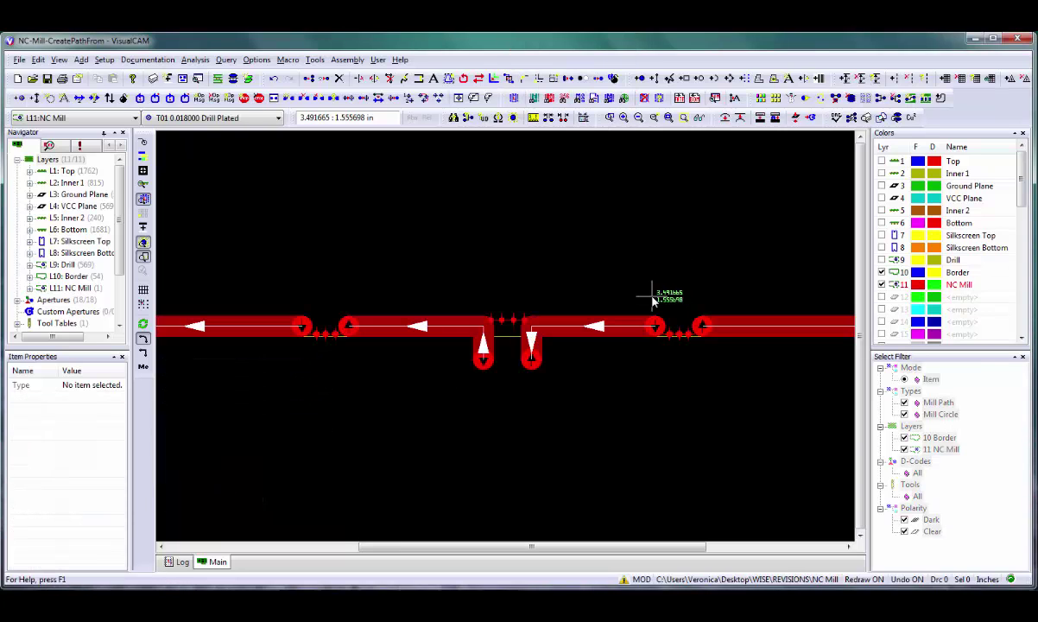
pyautogui.rightClick(503, 321)
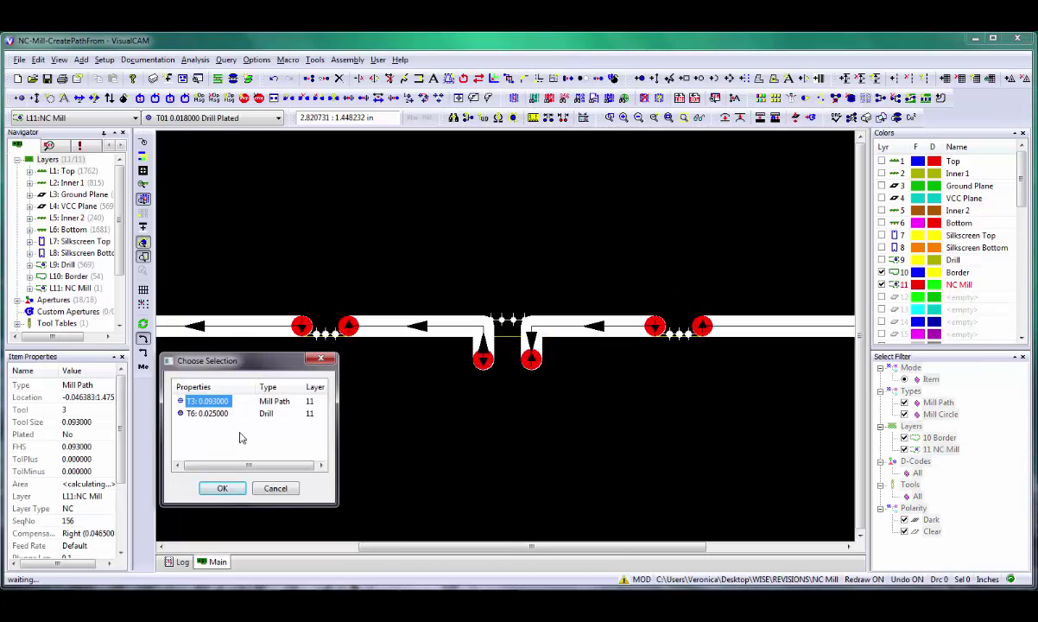
pyautogui.click(222, 487)
pyautogui.click(546, 538)
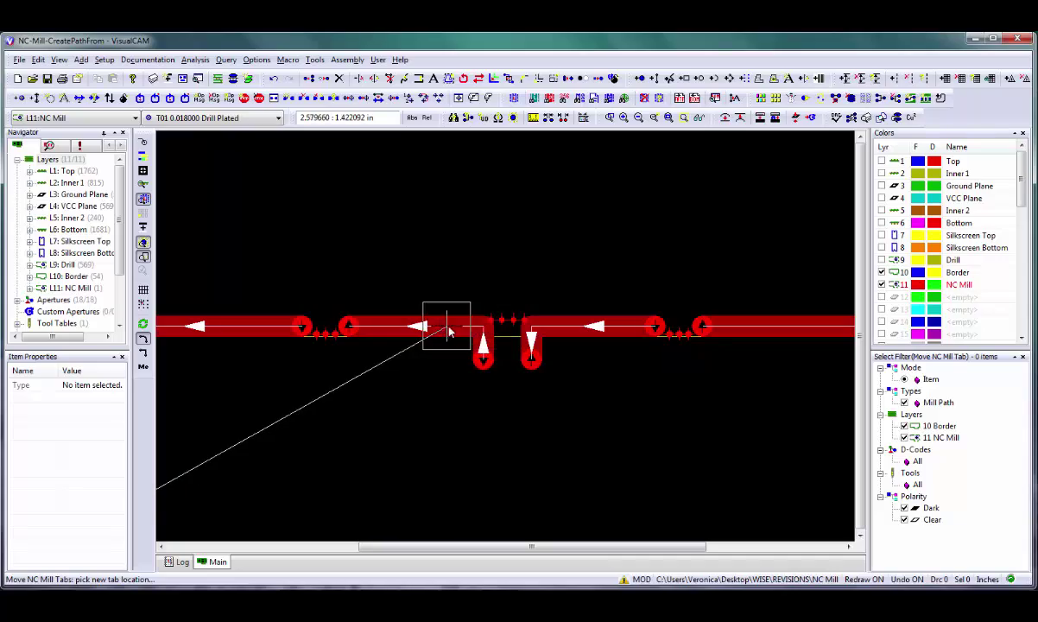